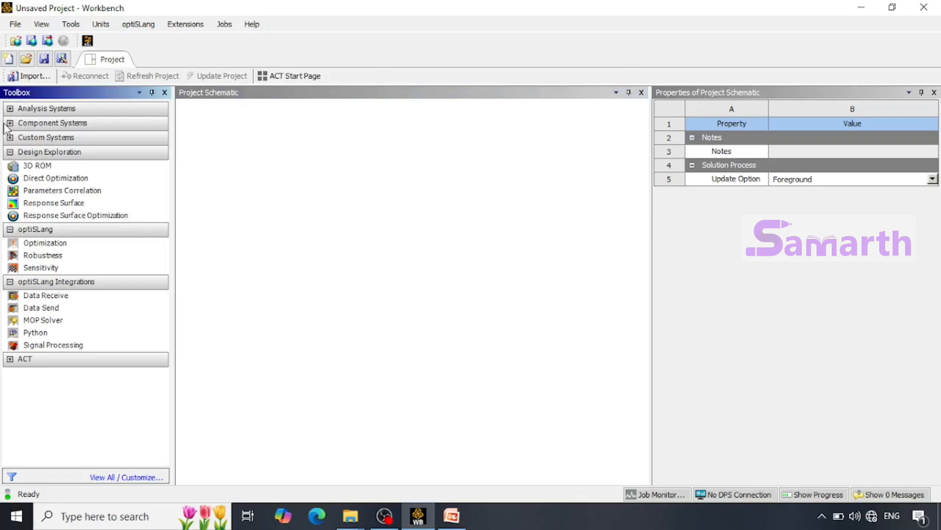
Add a standalone Geometry component system to the project schematic and name it "Plate with hole".
left_click(10, 123)
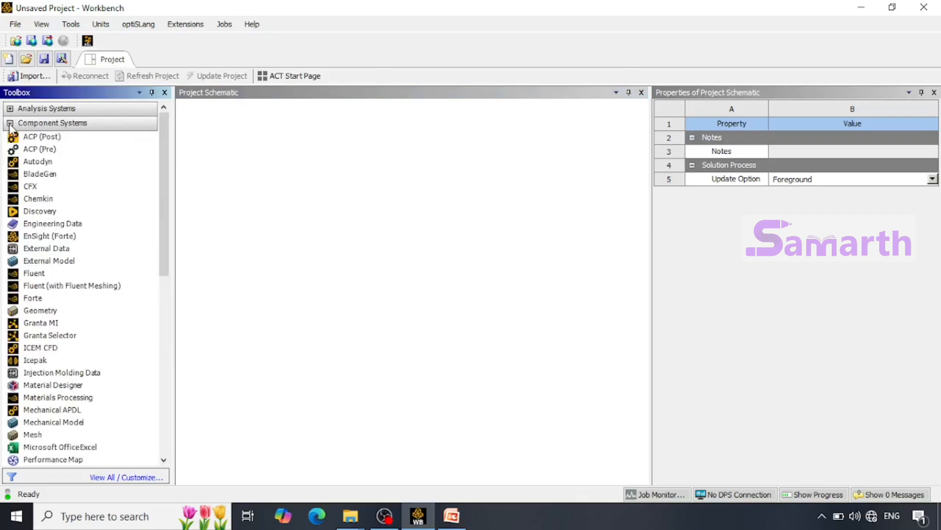
scroll(53, 382, "down", 1)
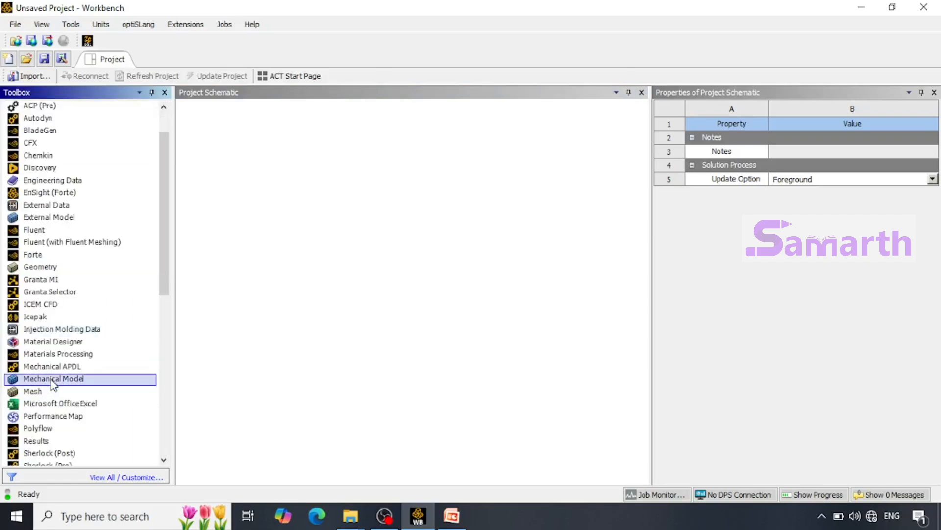
scroll(55, 345, "up", 1)
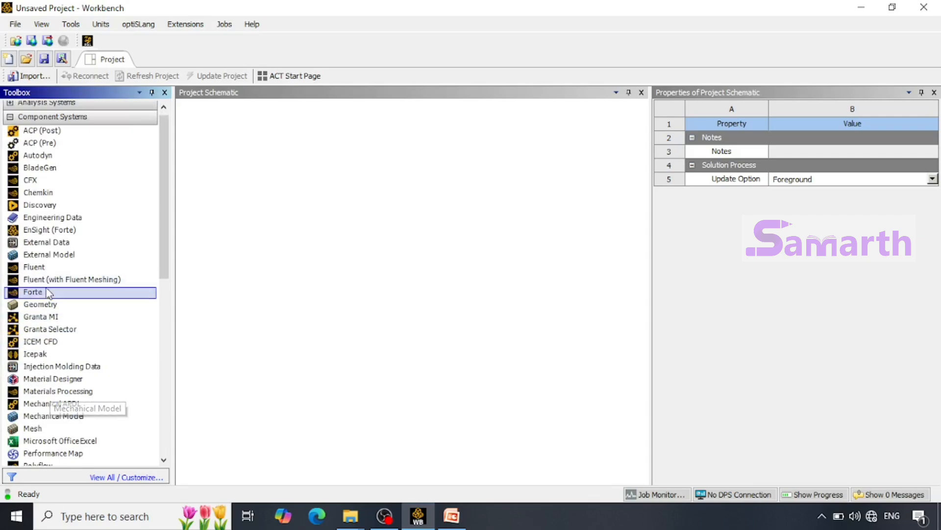
left_click_drag(41, 310, 260, 180)
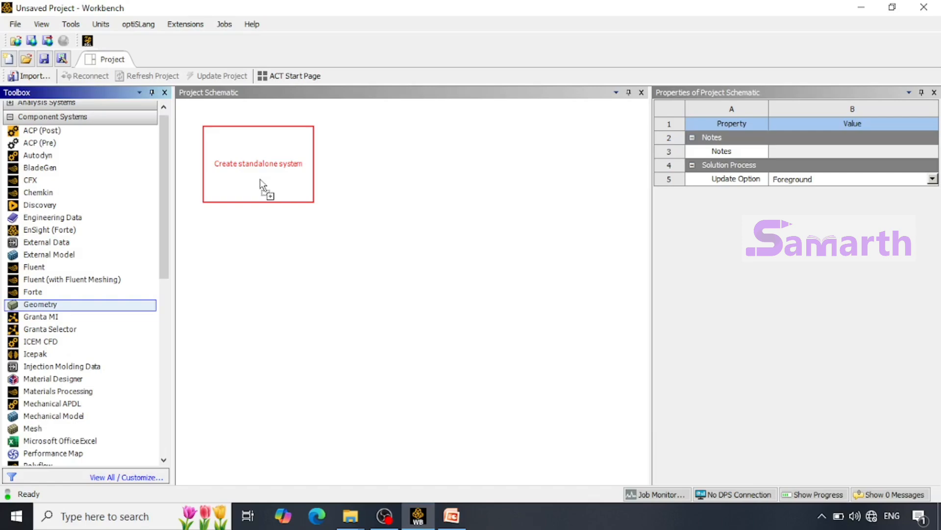
left_click_drag(260, 180, 260, 181)
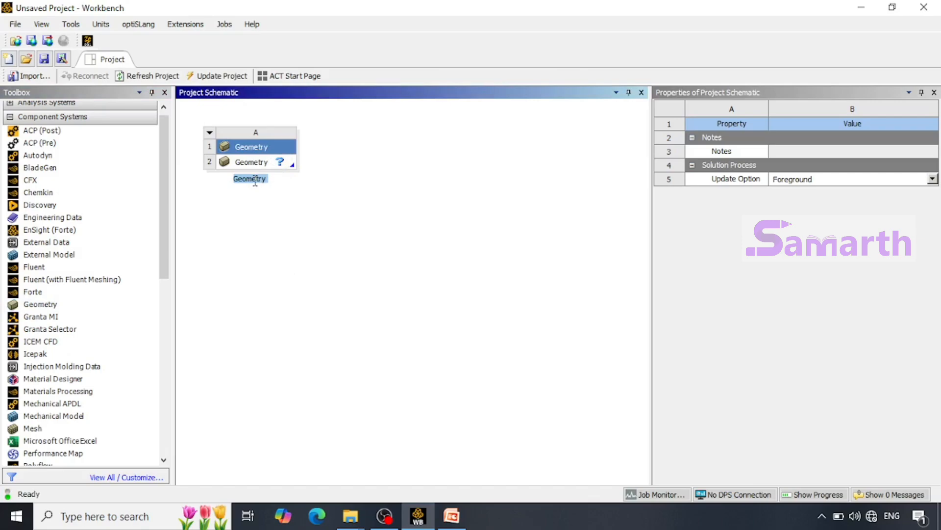
type("ate with hole")
key("Return")
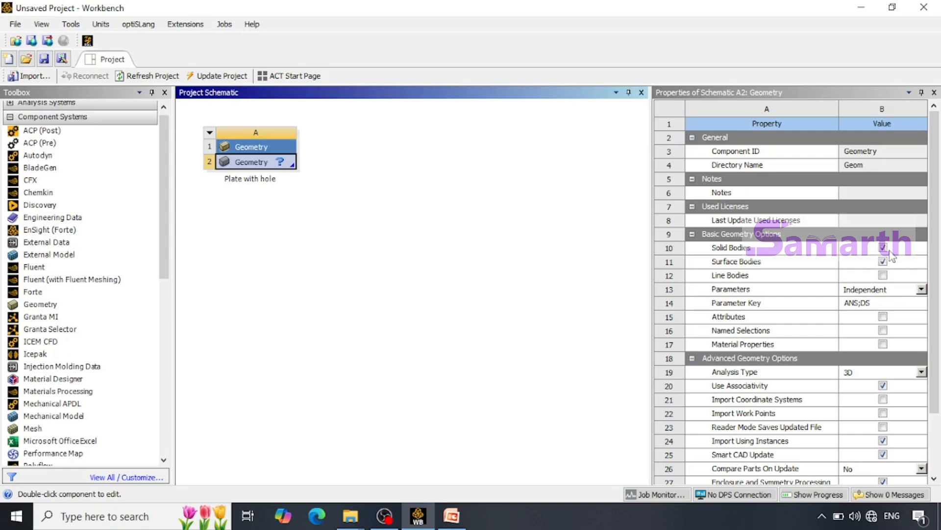
Create a new DesignModeler geometry for the Plate with hole system and look straight at the XY plane.
right_click(283, 161)
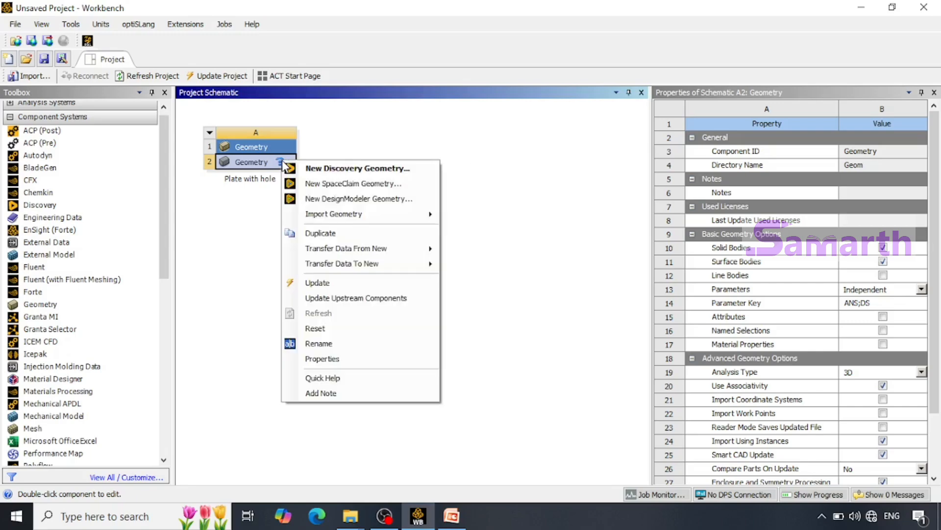
left_click(311, 199)
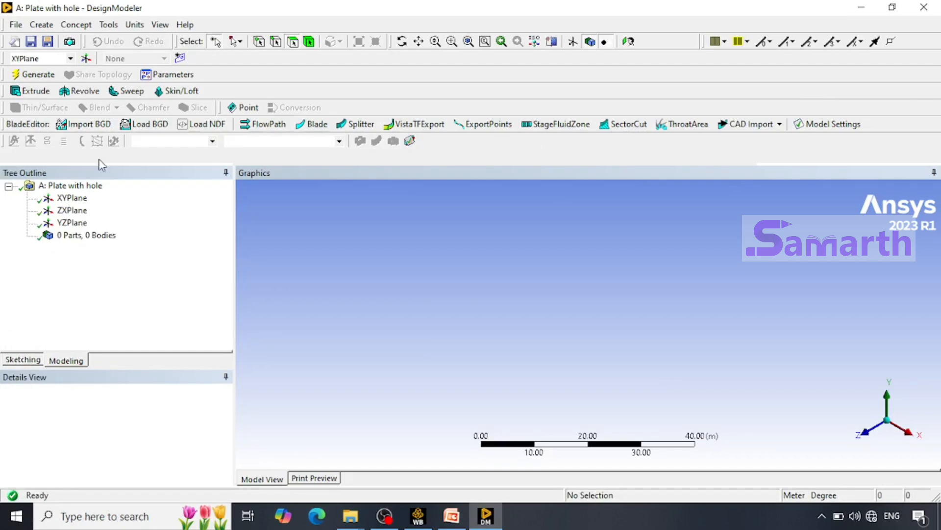
left_click(71, 198)
right_click(81, 198)
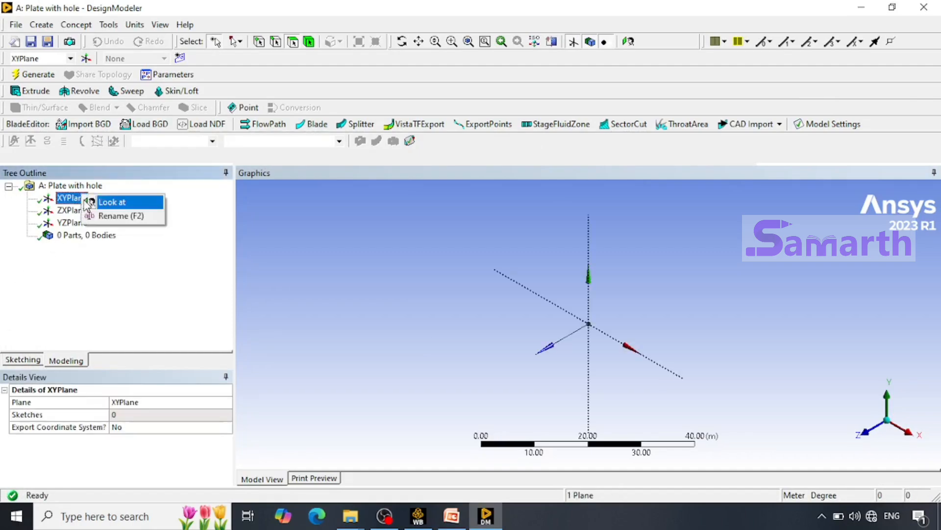
left_click(102, 202)
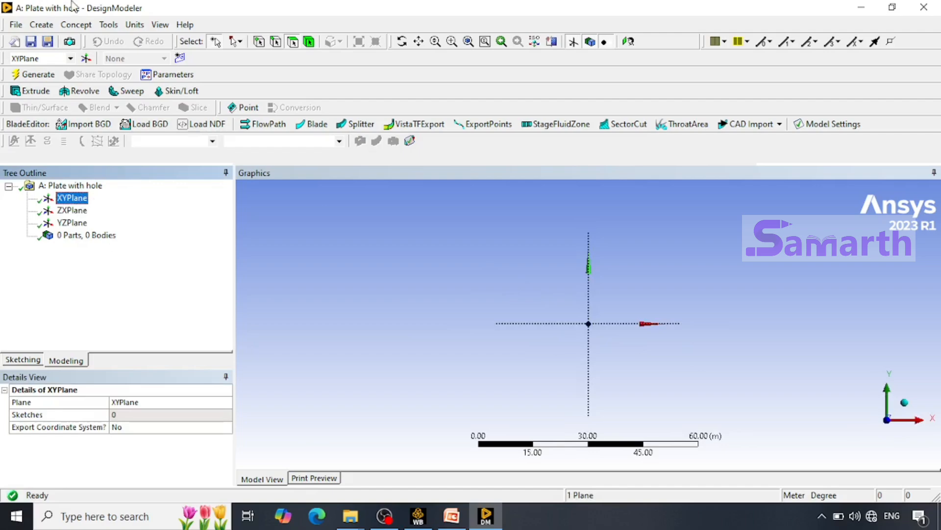
Set the length unit to millimetres and sketch a rectangle about 72 mm by 45 mm around the origin on the XY plane.
left_click(131, 25)
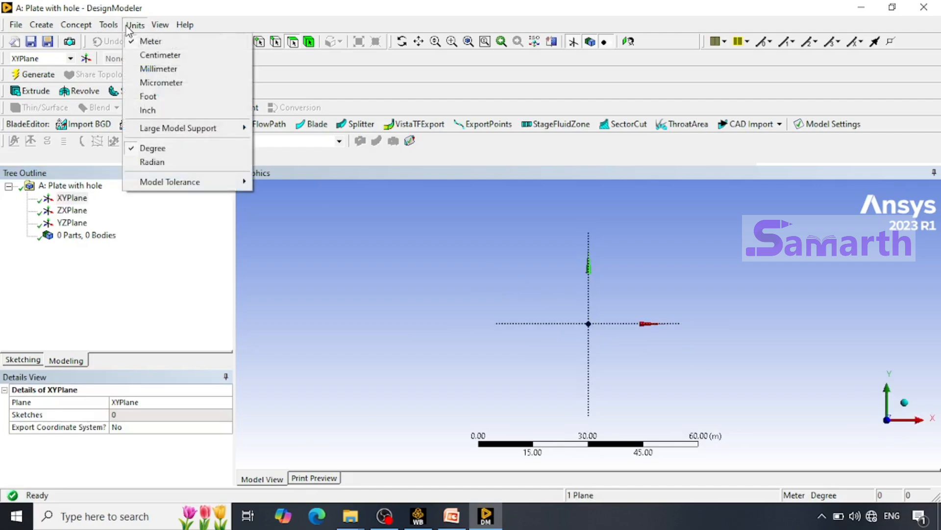
left_click(142, 69)
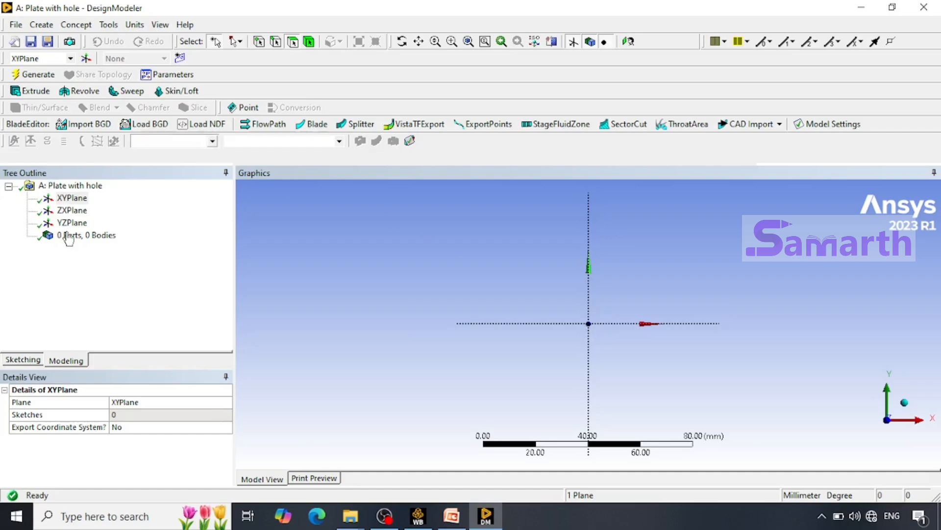
left_click(23, 360)
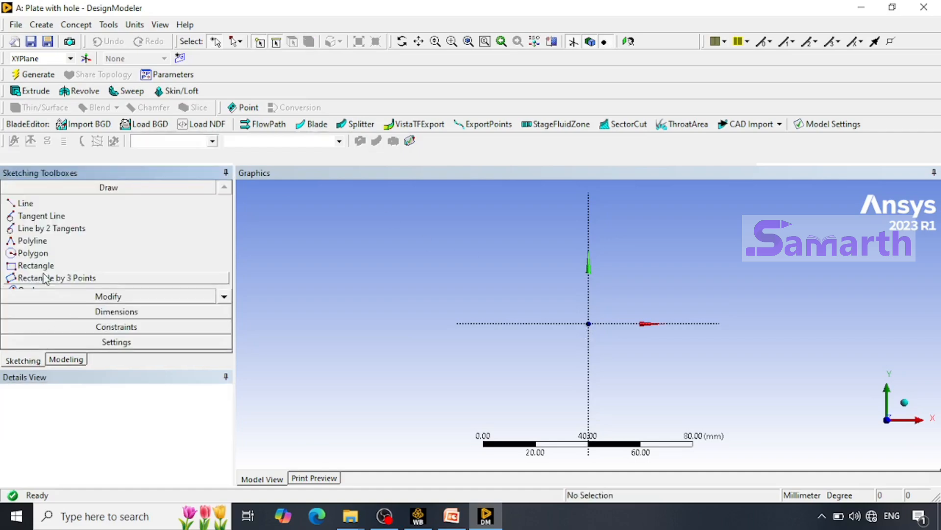
left_click(36, 265)
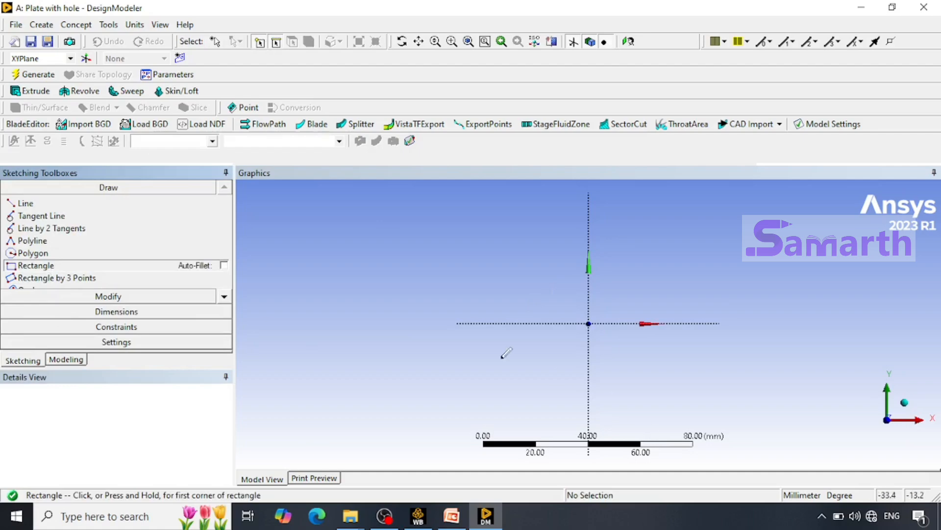
left_click(505, 383)
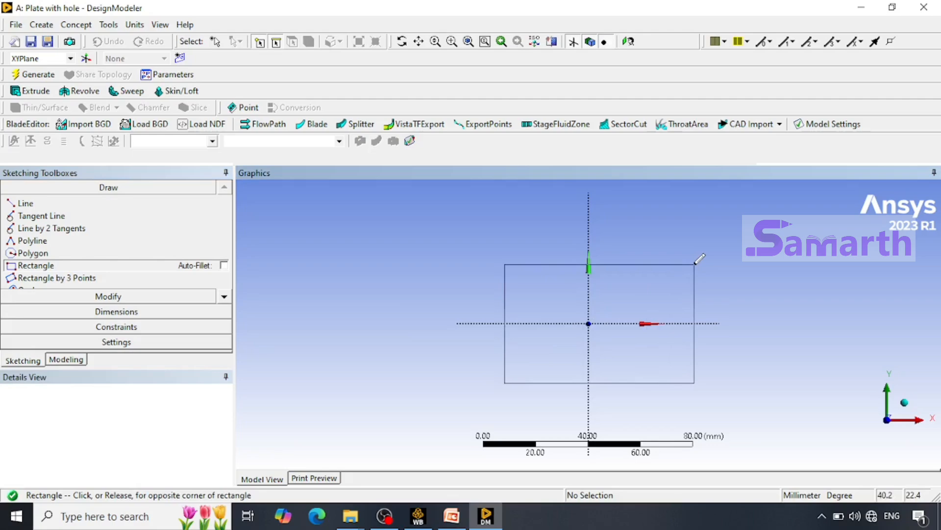
left_click(695, 264)
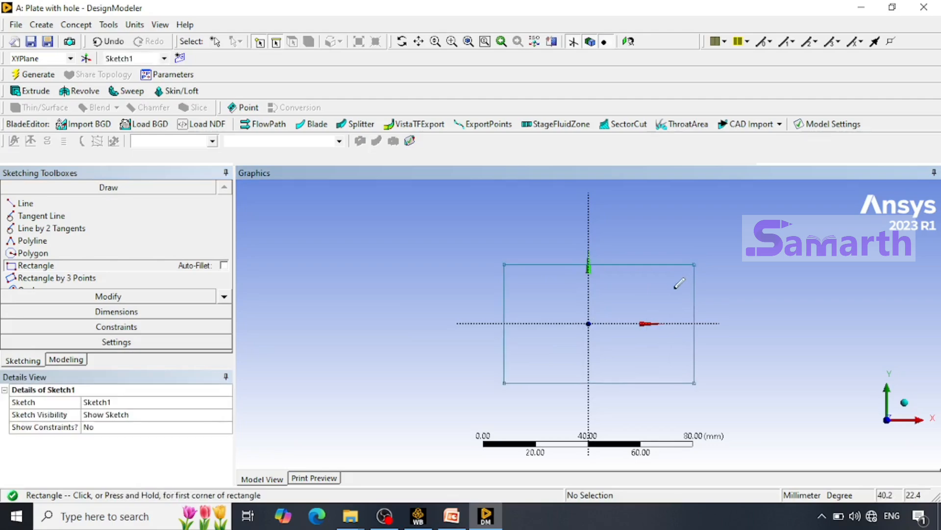
Dimension the rectangle's height on its right edge and its width on its bottom edge using general dimensions.
left_click(129, 312)
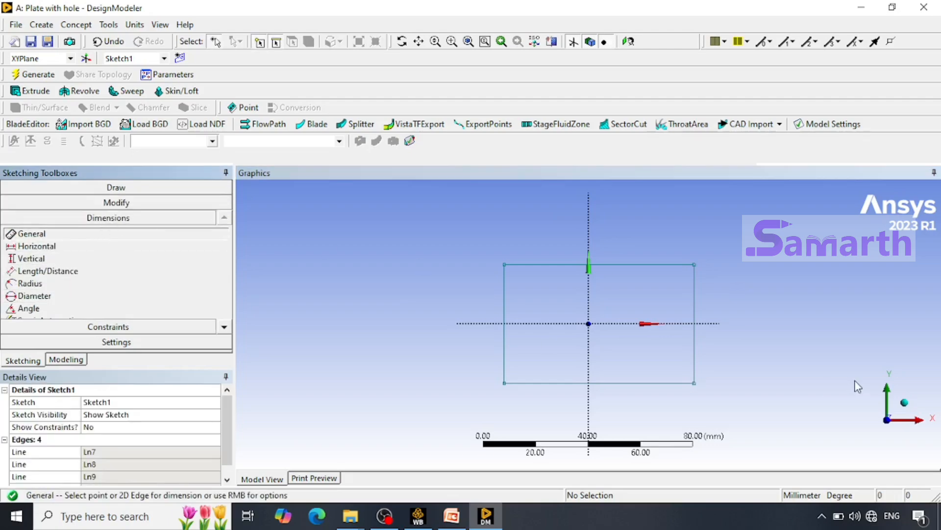
left_click(697, 307)
left_click(716, 299)
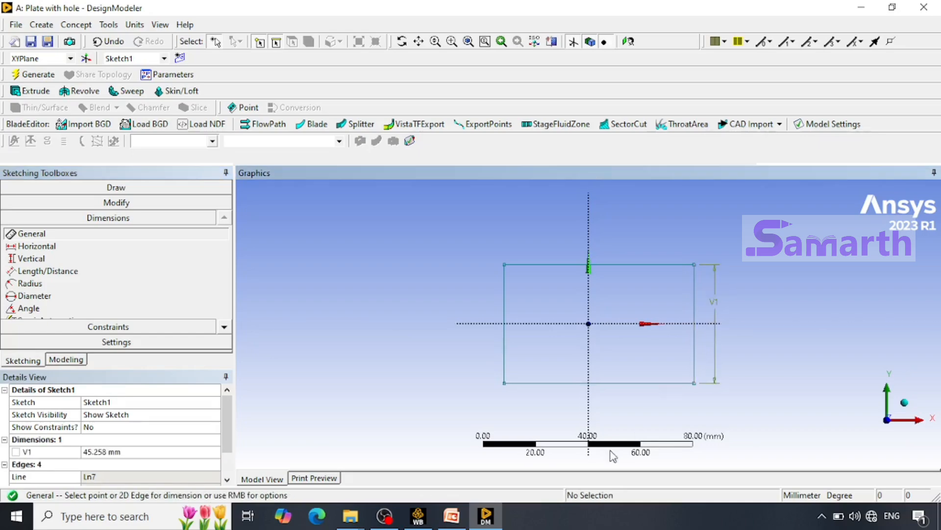
left_click(625, 384)
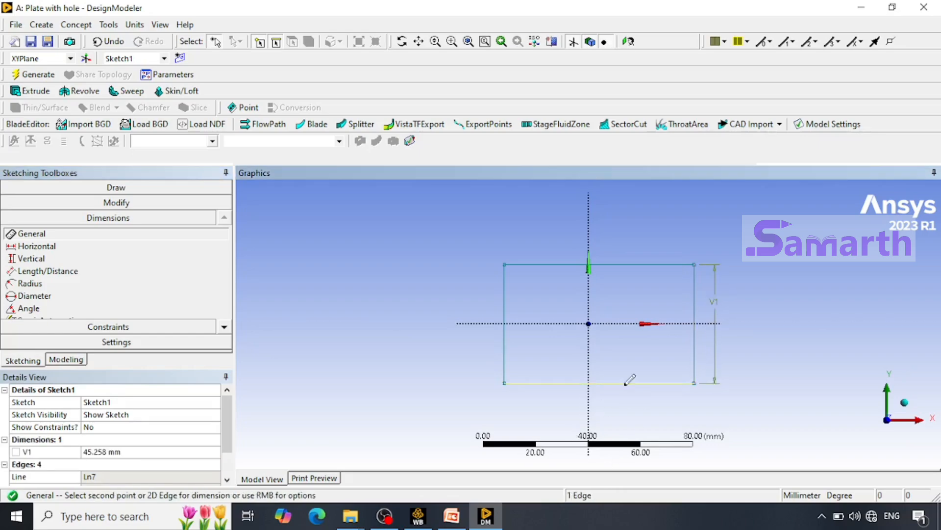
left_click(626, 399)
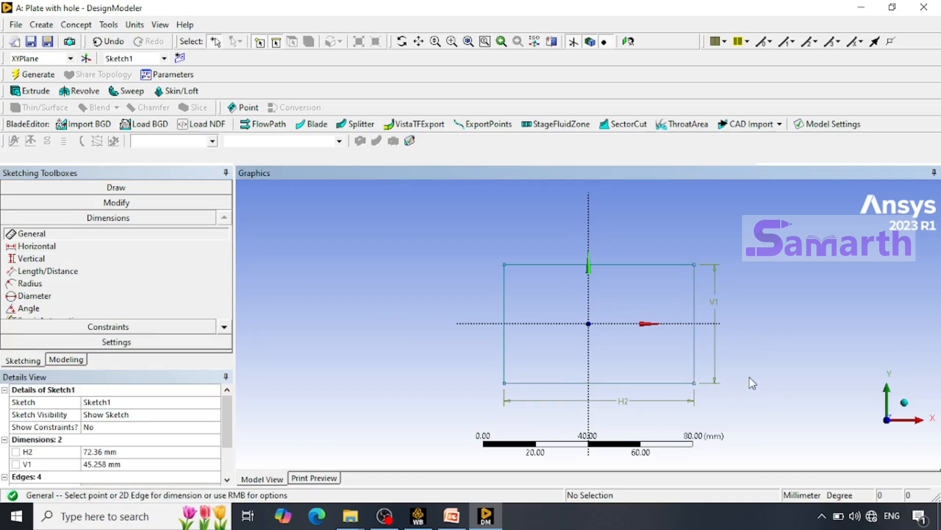
Set the rectangle's height V1 to 400 mm and its width H2 to 1000 mm.
left_click(129, 463)
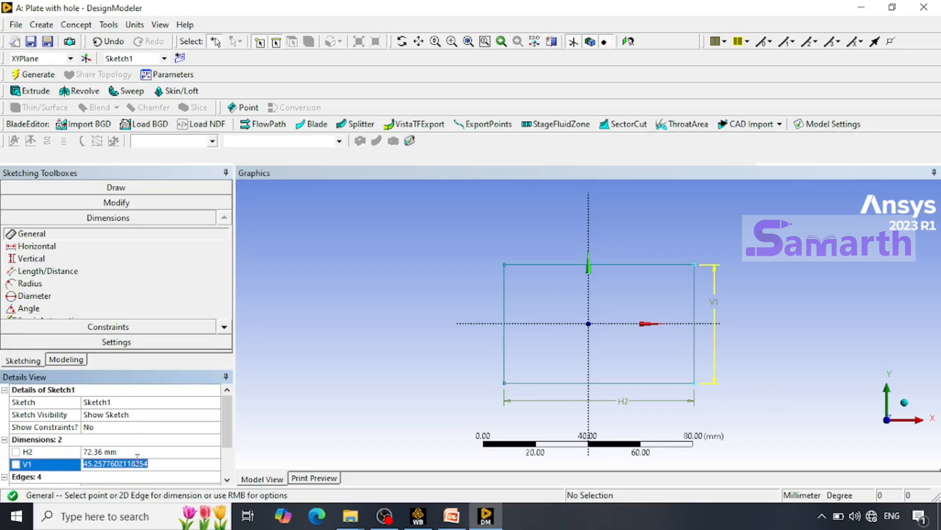
type("400")
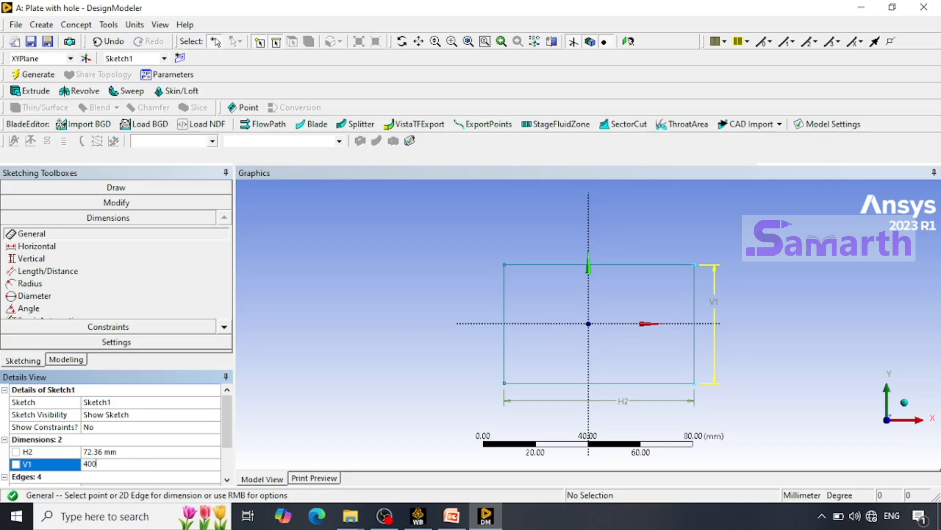
key("Return")
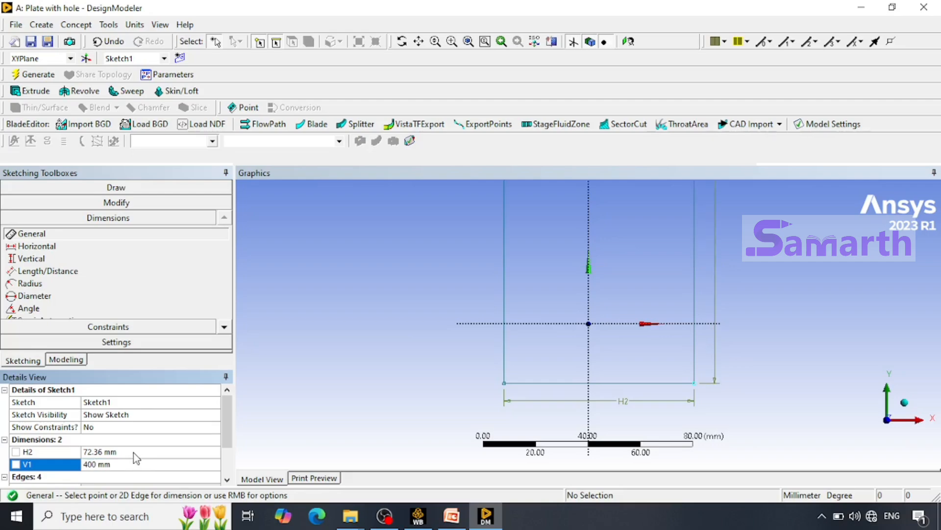
left_click(132, 450)
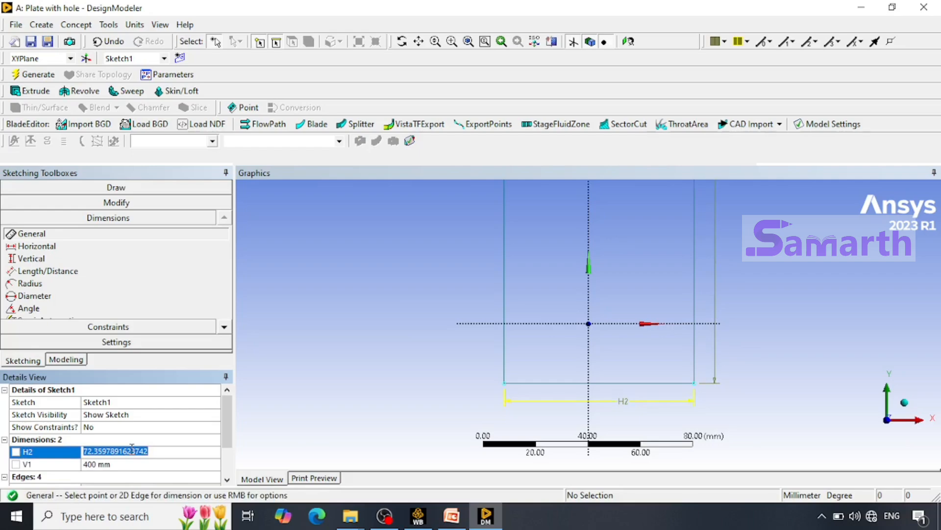
type("1000")
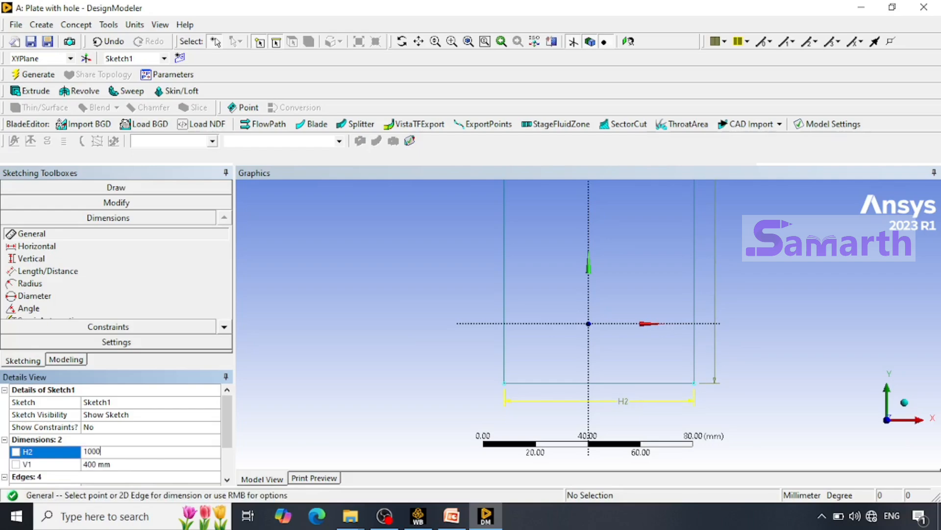
key("Return")
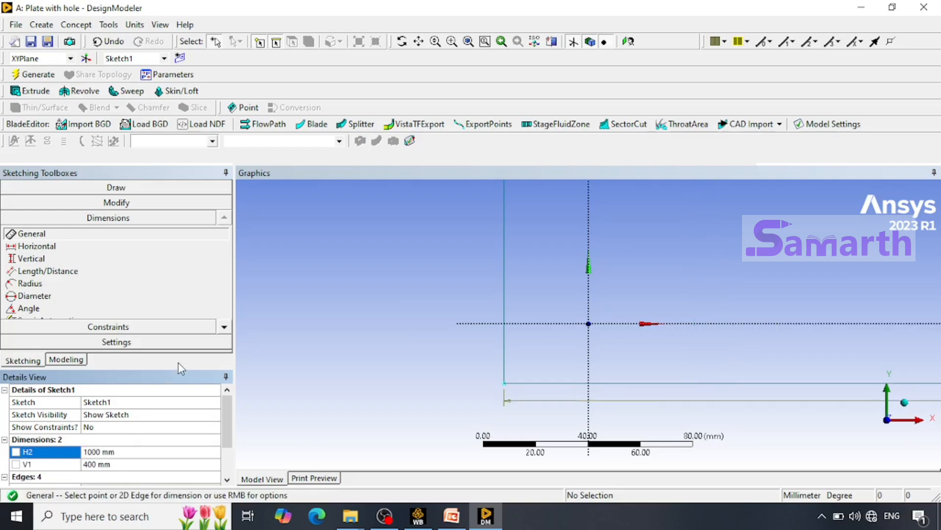
Apply a symmetry constraint to the rectangle's bottom and top edges about the horizontal X axis.
right_click(452, 266)
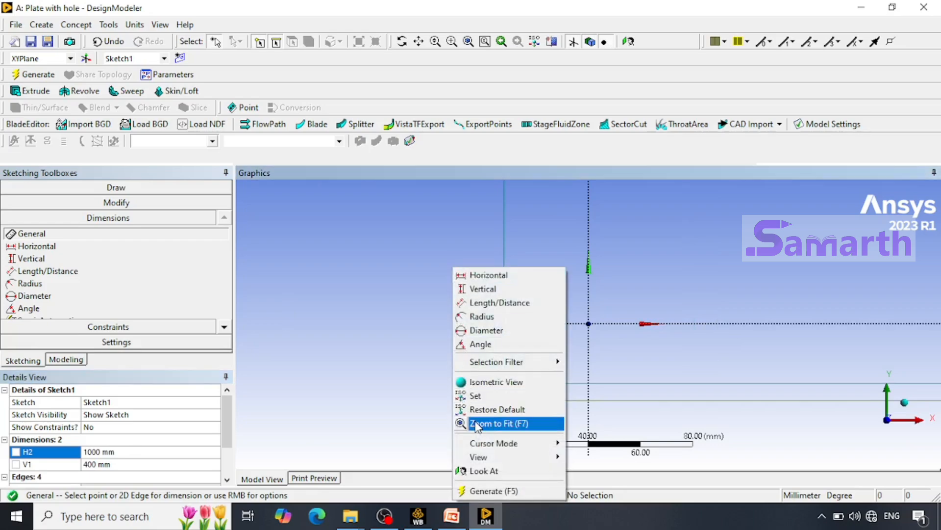
left_click(473, 423)
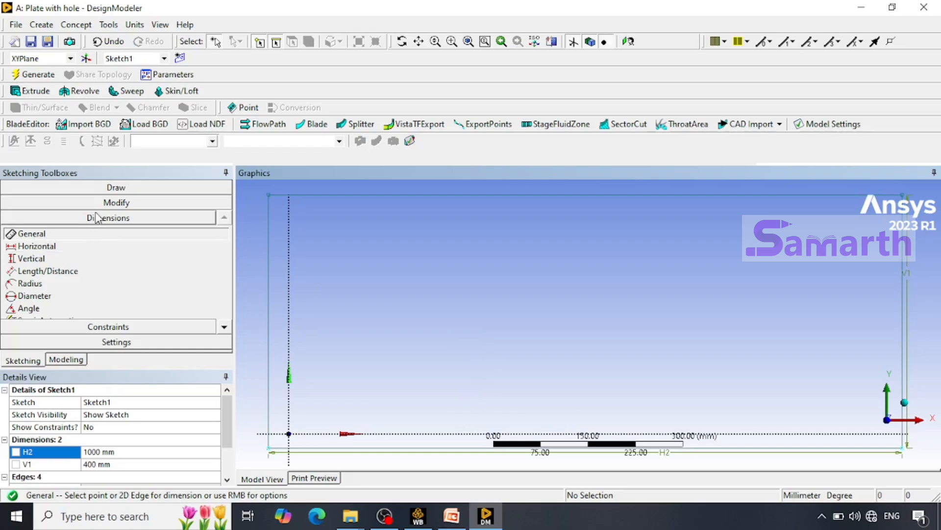
left_click(123, 328)
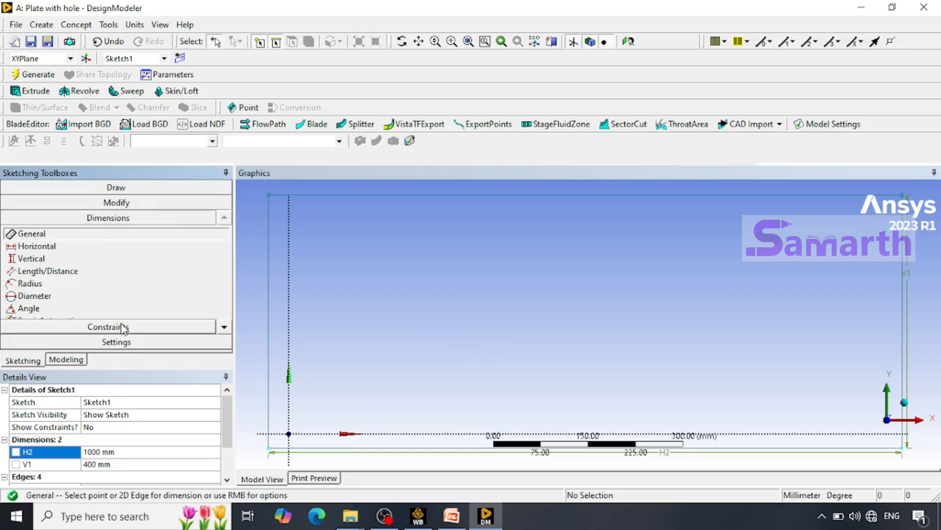
left_click(123, 327)
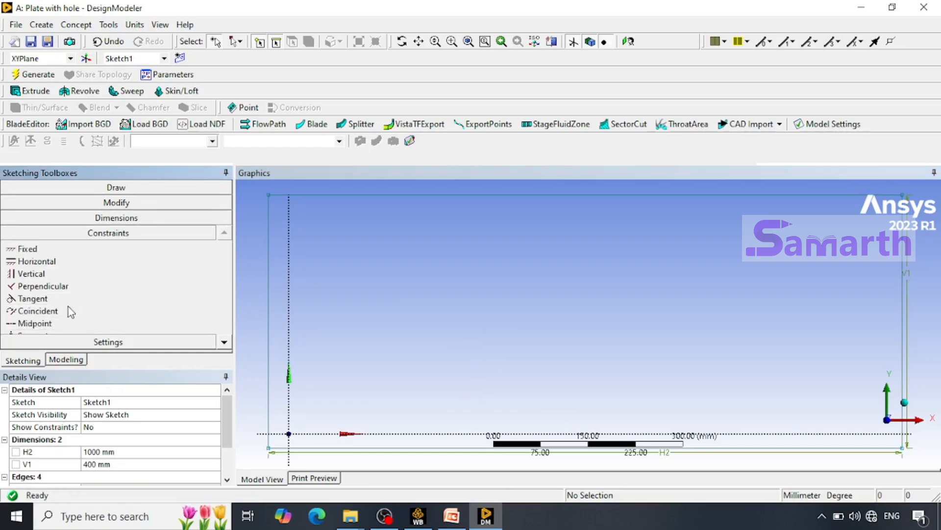
left_click(225, 343)
left_click(224, 343)
left_click(225, 343)
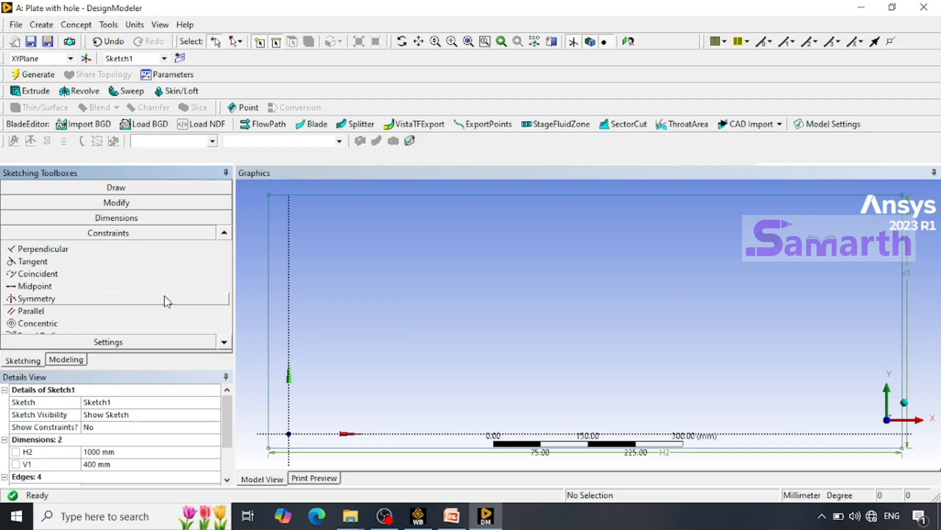
left_click(87, 301)
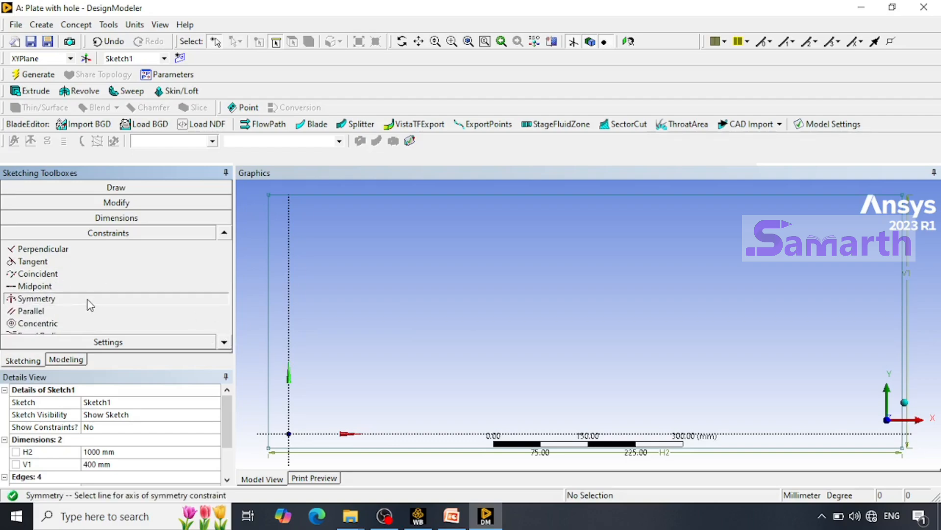
left_click(412, 436)
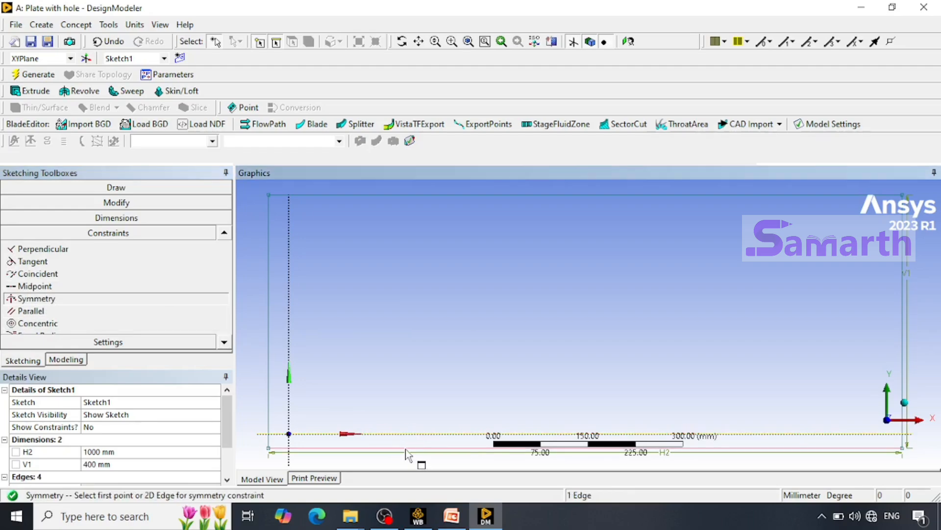
left_click(407, 452)
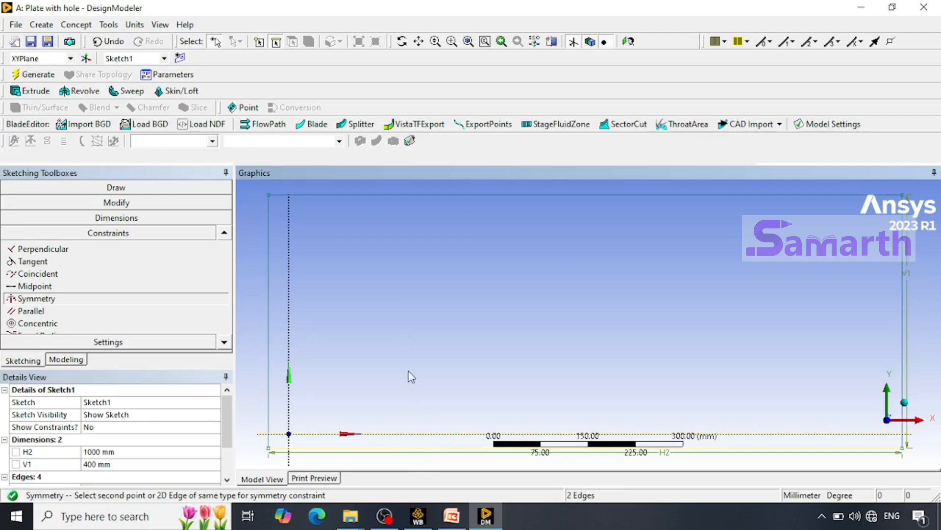
left_click(437, 197)
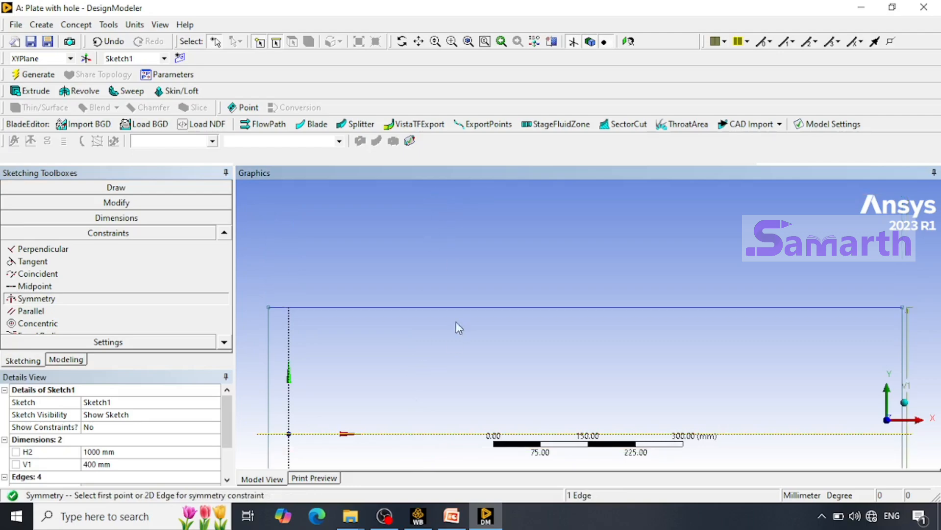
Apply a symmetry constraint to the rectangle's left and right edges about the vertical Y axis.
right_click(446, 249)
left_click(479, 334)
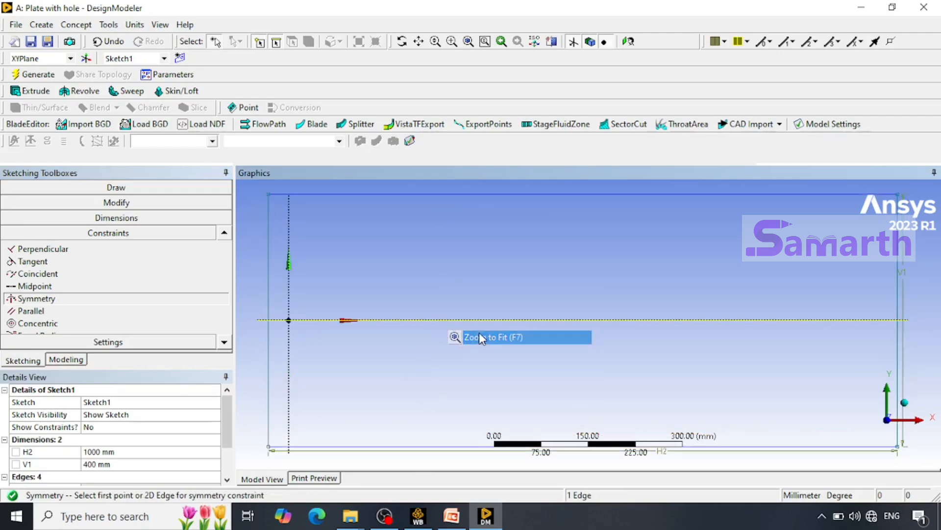
left_click(475, 320)
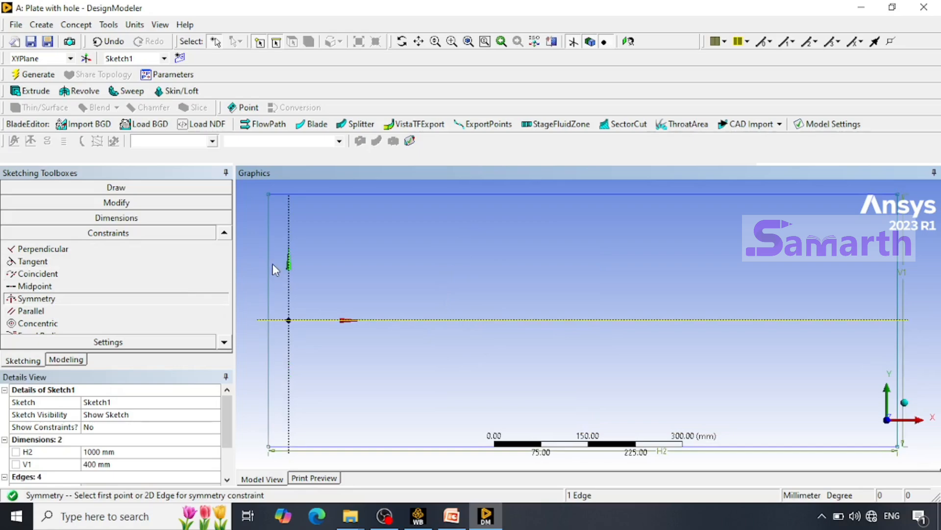
key("Escape")
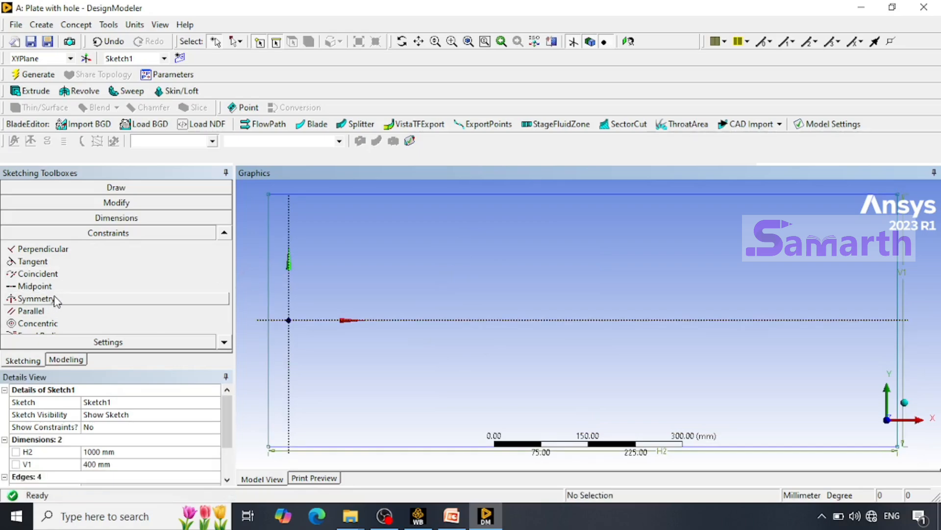
left_click(55, 299)
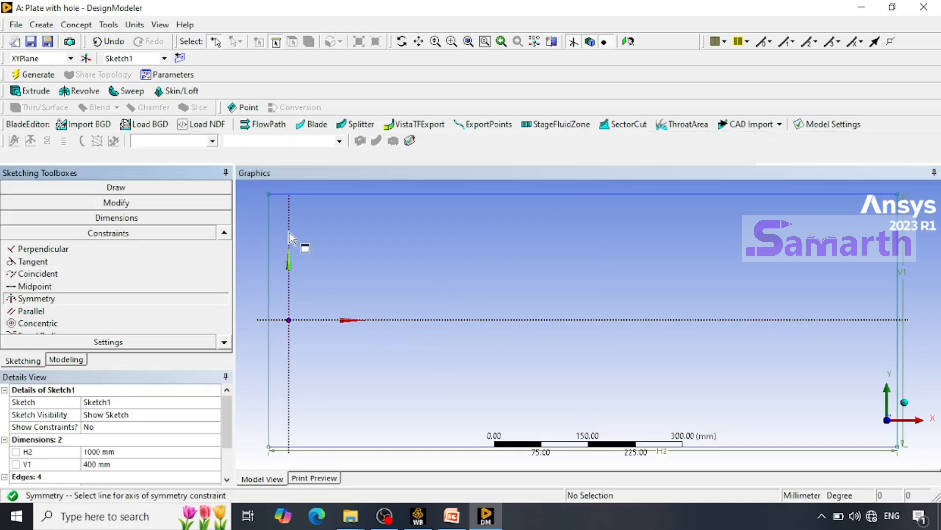
left_click(289, 247)
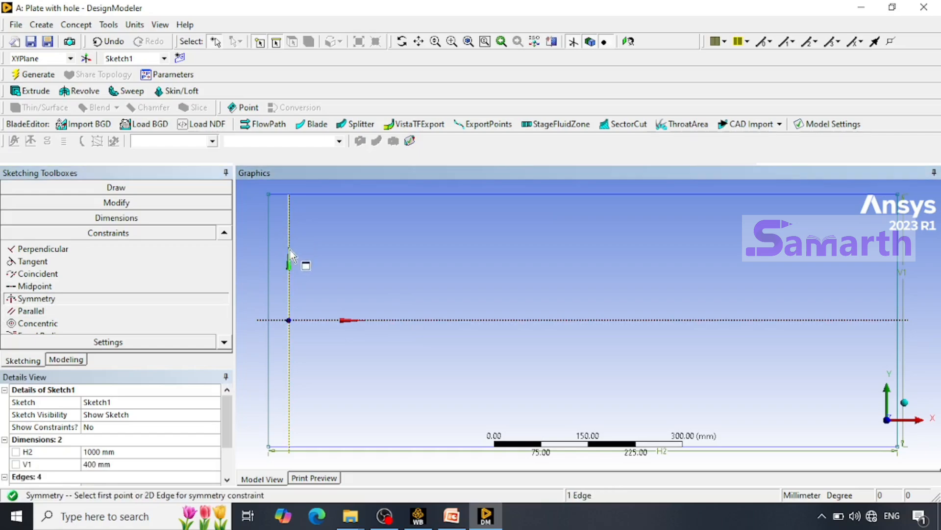
left_click(269, 277)
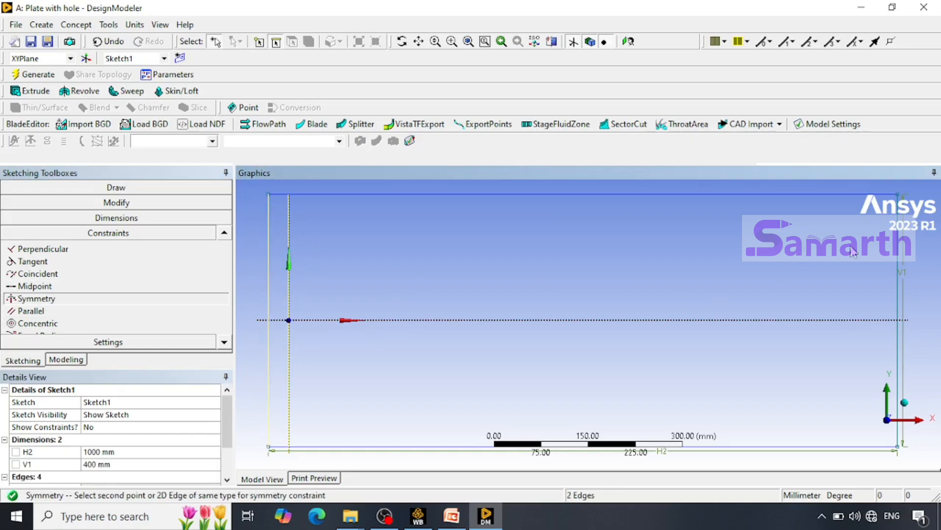
left_click(900, 255)
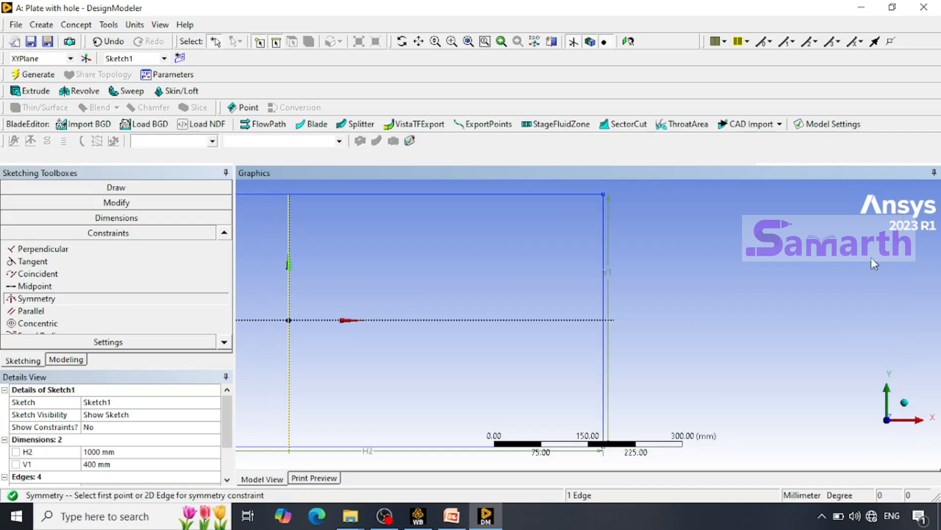
right_click(667, 231)
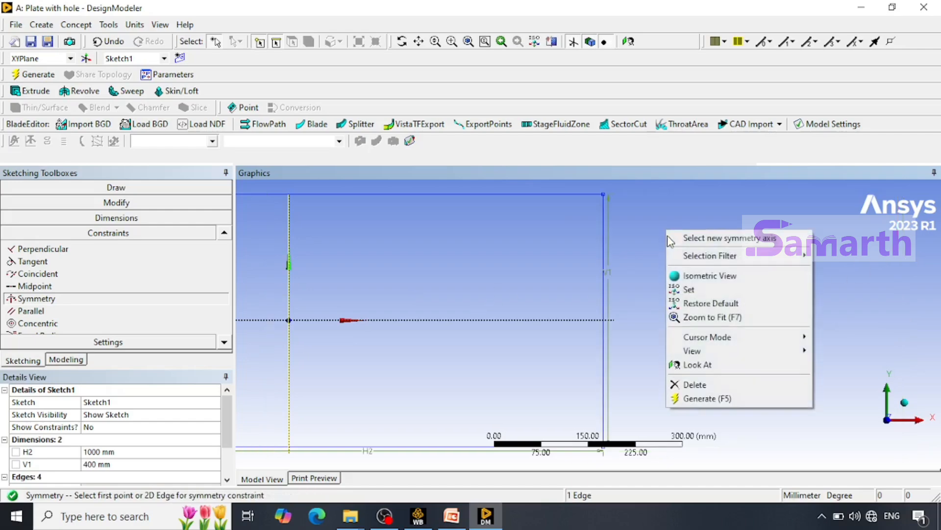
left_click(683, 317)
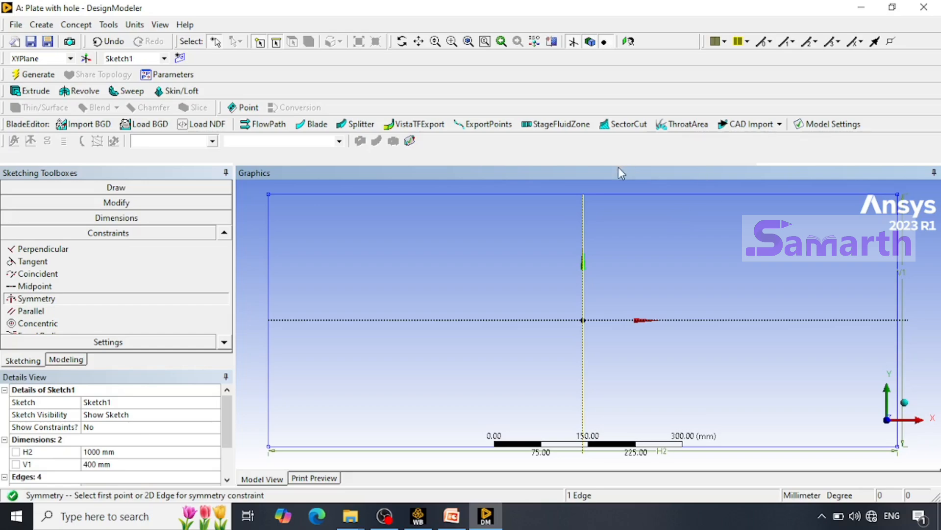
Sketch a circle about 252 mm in diameter centred on the origin inside the rectangle.
left_click(166, 188)
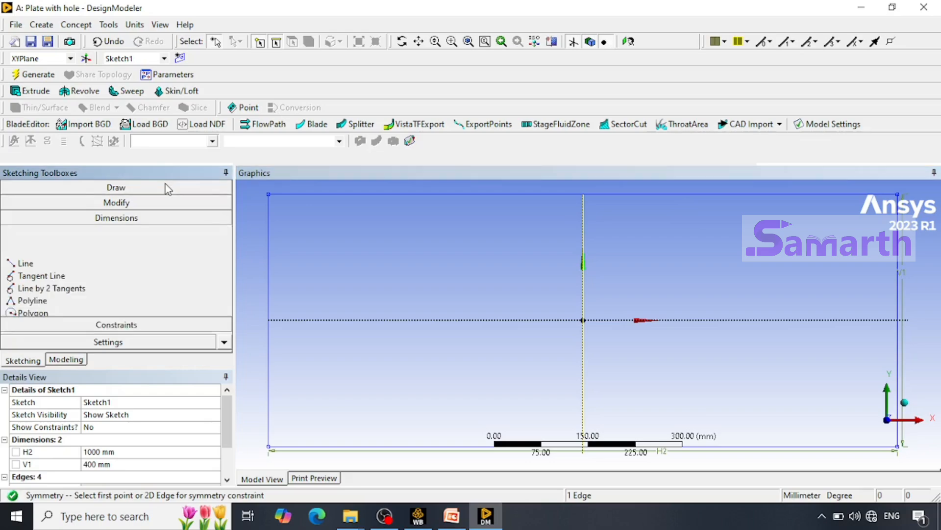
scroll(113, 264, "down", 1)
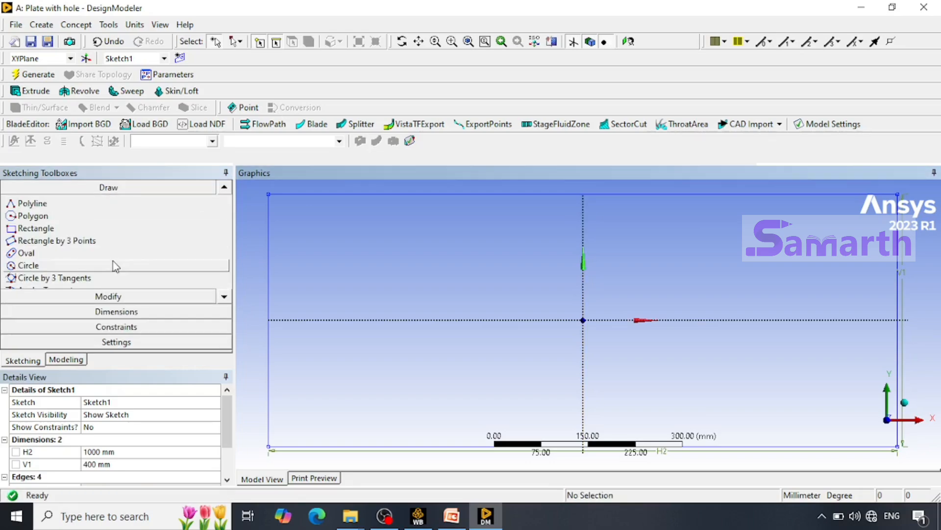
left_click(116, 265)
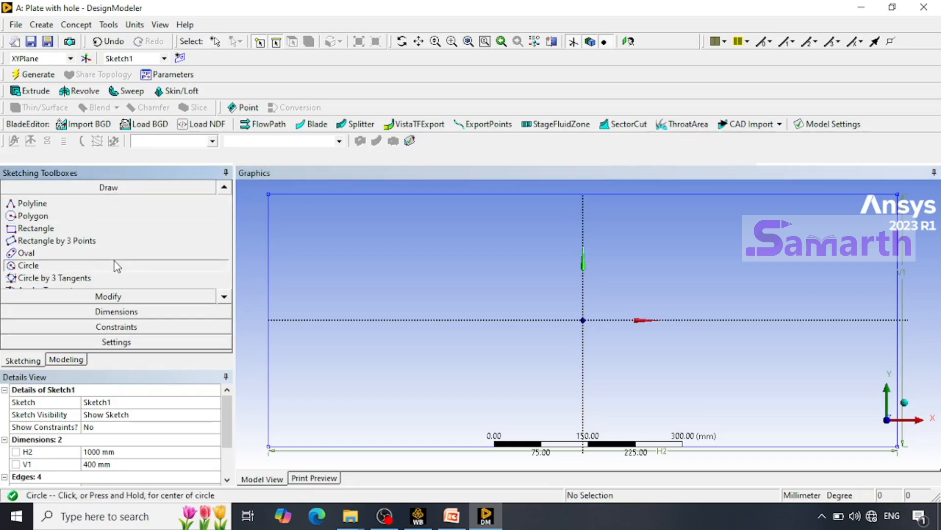
left_click(584, 319)
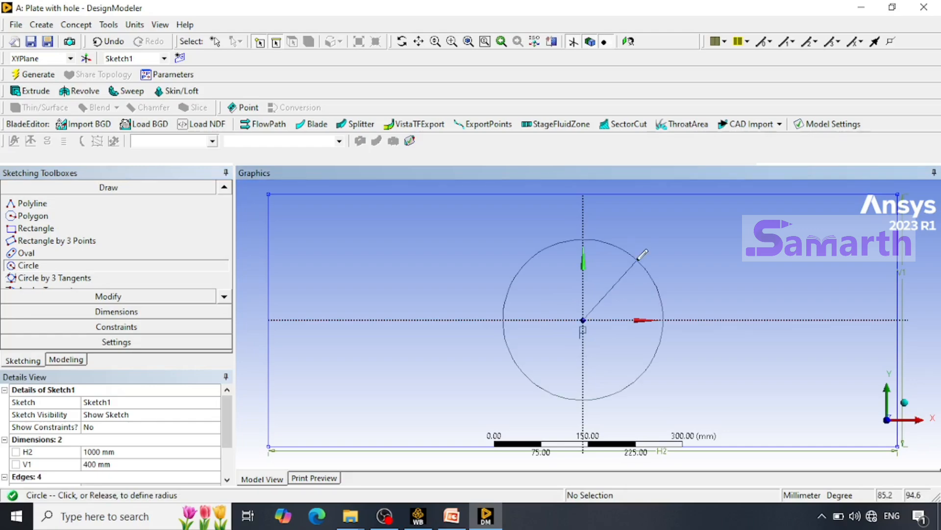
left_click(639, 259)
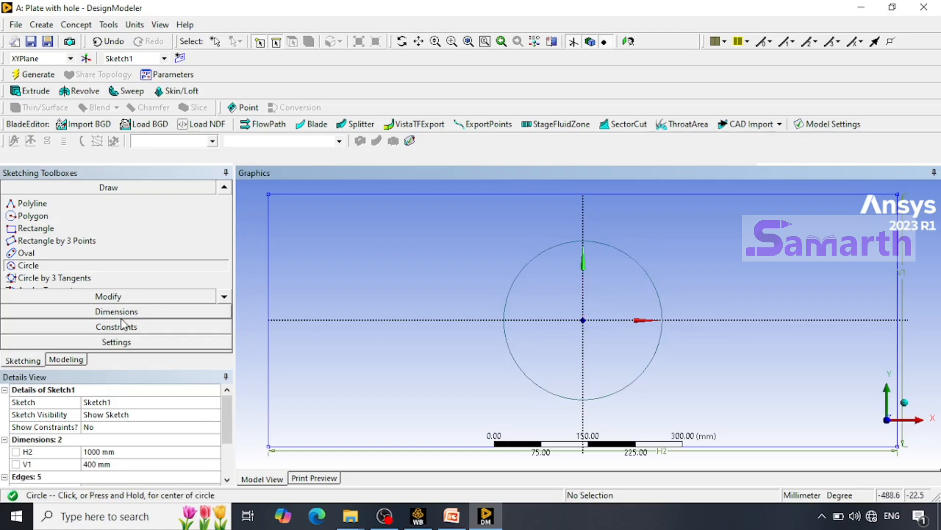
Add a general diameter dimension to the circle and set D3 to 200 mm.
left_click(136, 314)
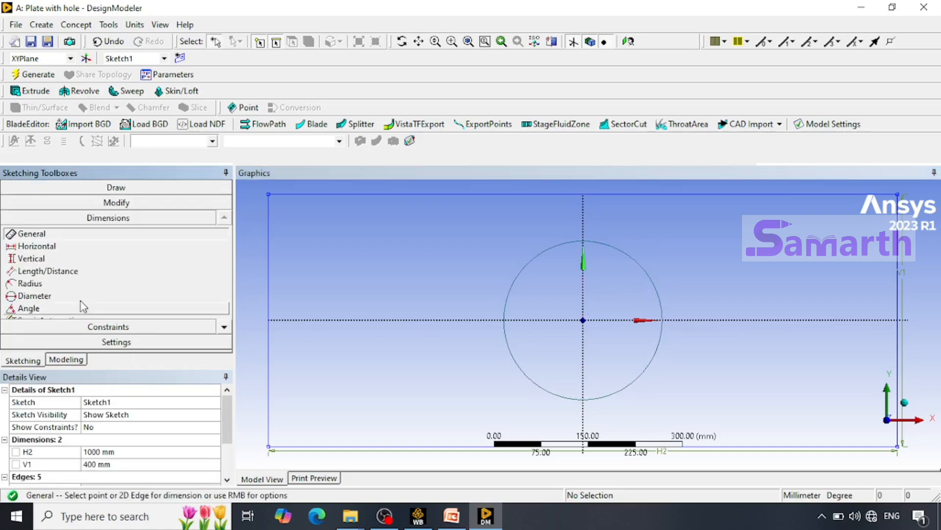
left_click(652, 278)
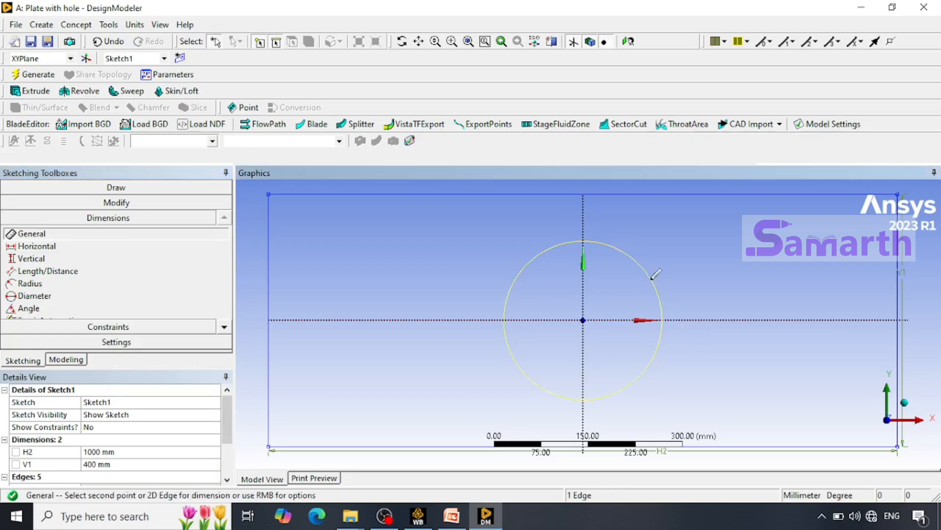
left_click(679, 254)
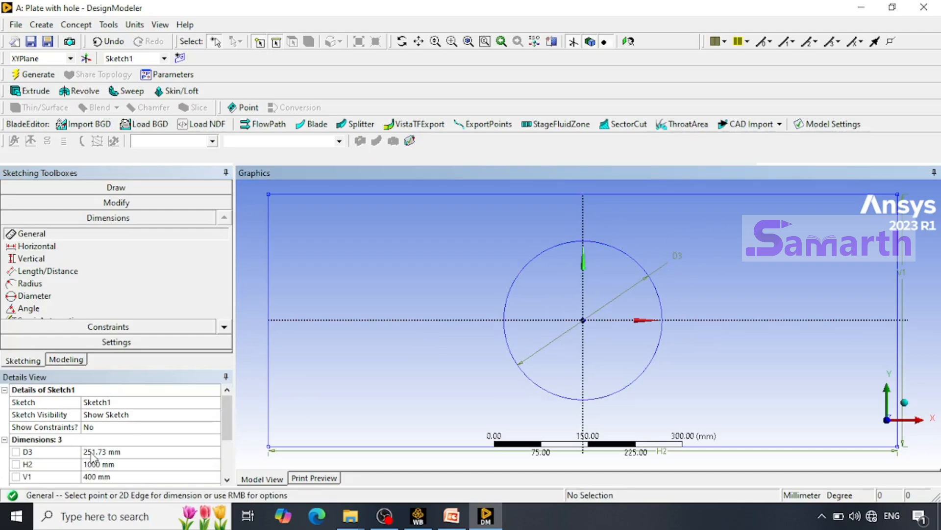
left_click(125, 450)
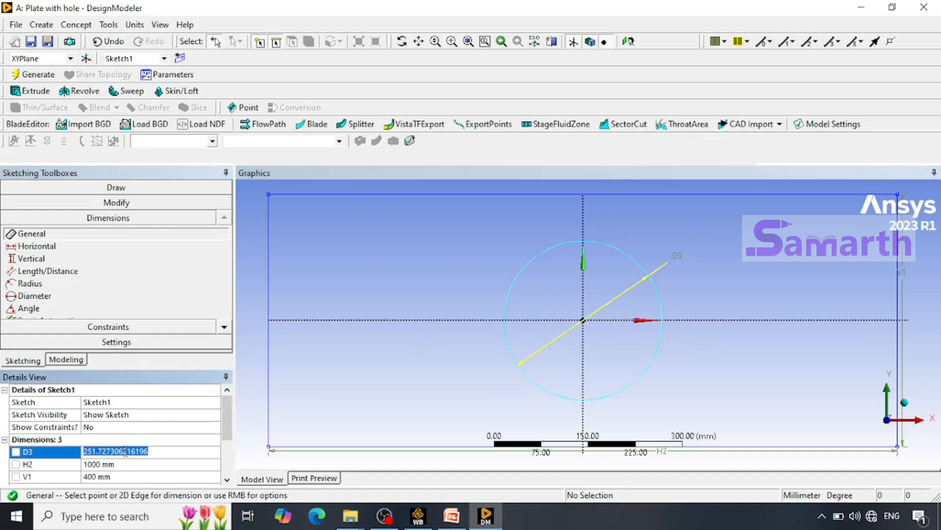
type("200")
key("Return")
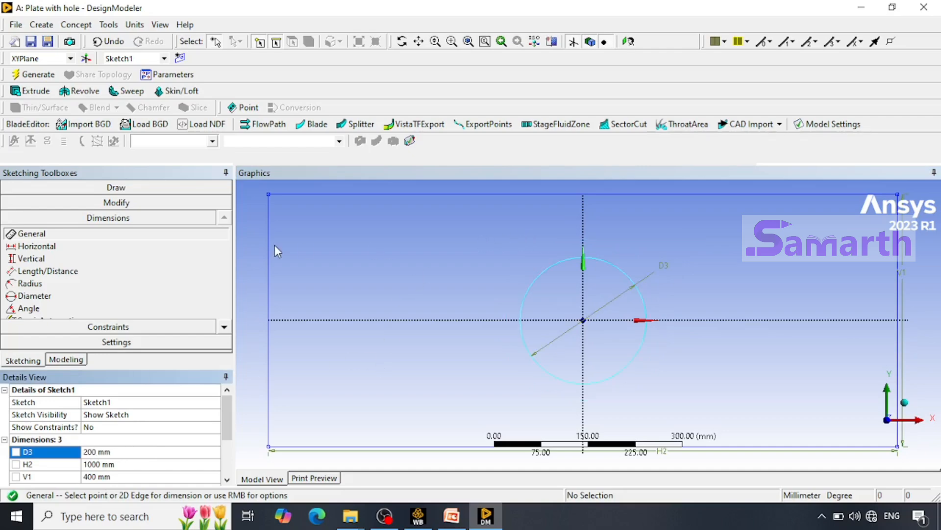
Extrude the plate sketch to a depth of 10 mm as added material and generate the body.
left_click(34, 92)
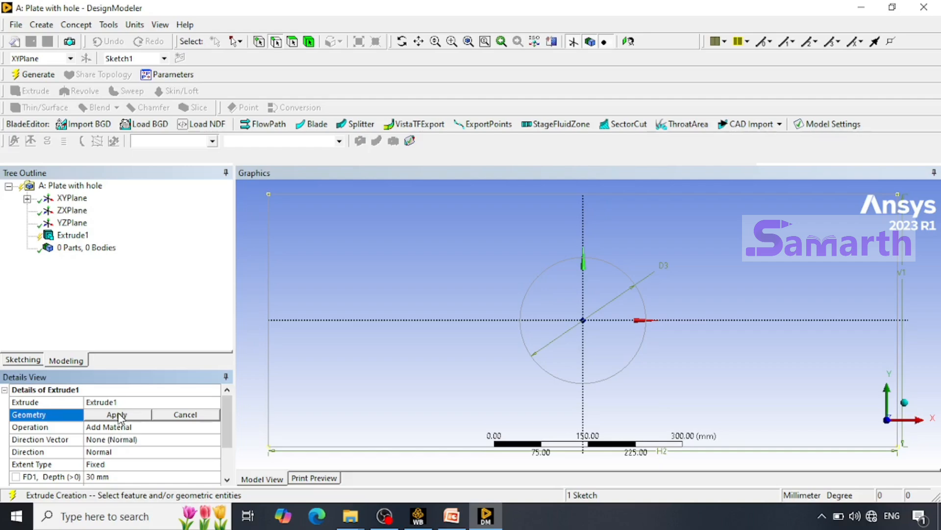
left_click(117, 476)
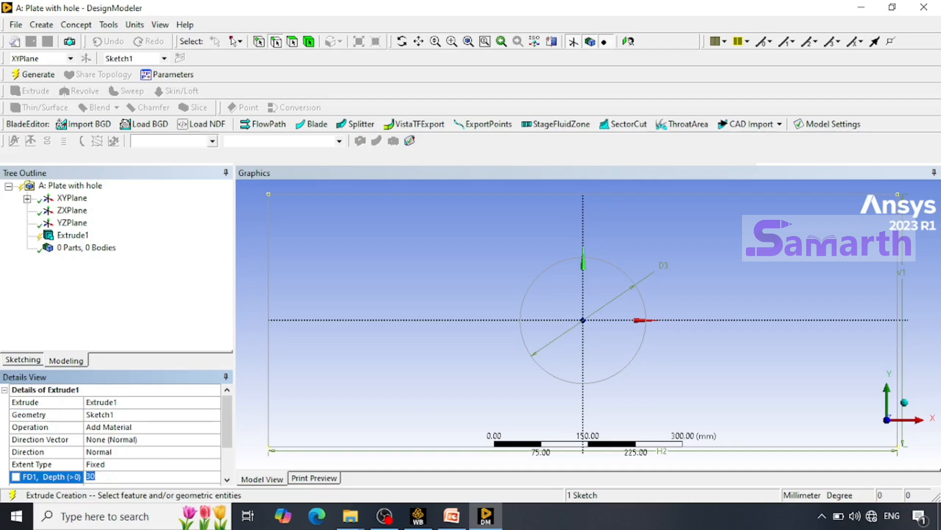
type("10")
key("Return")
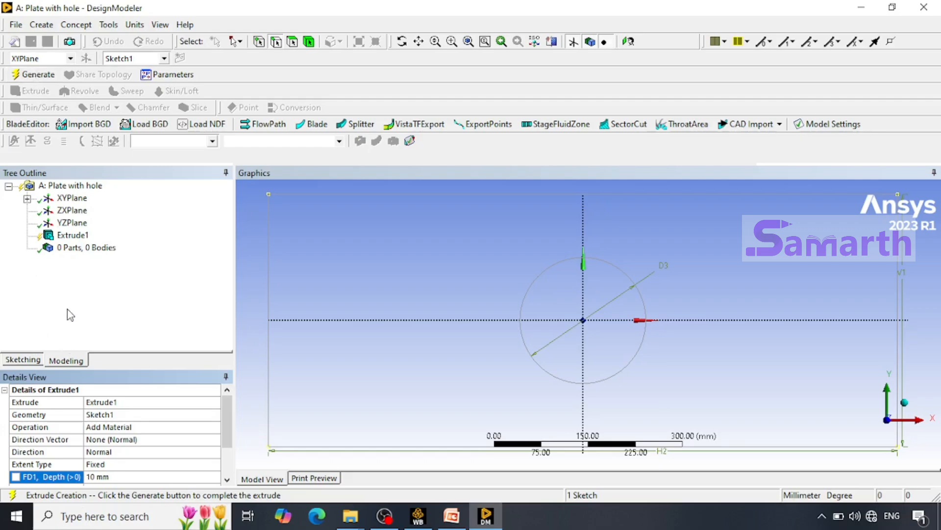
left_click(47, 77)
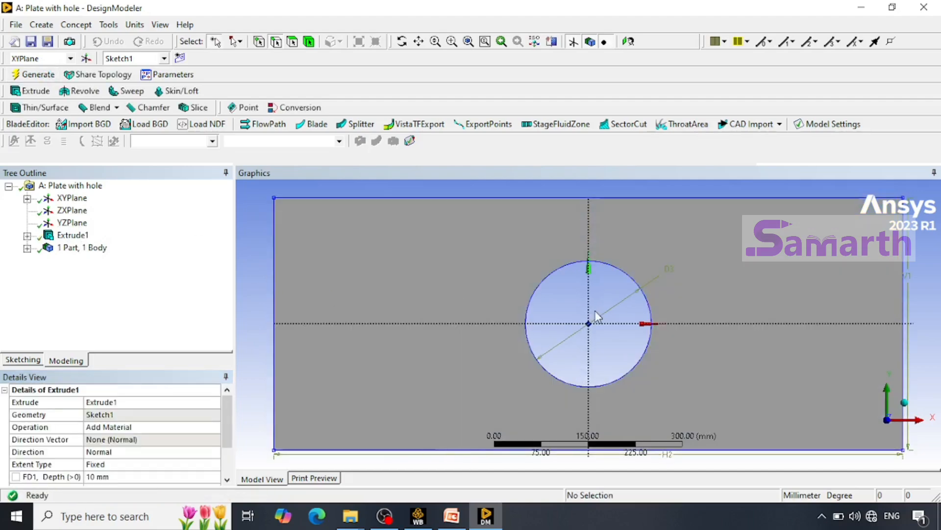
Show the whole plate in isometric view, and close DesignModeler to return to Workbench.
scroll(598, 310, "down", 1)
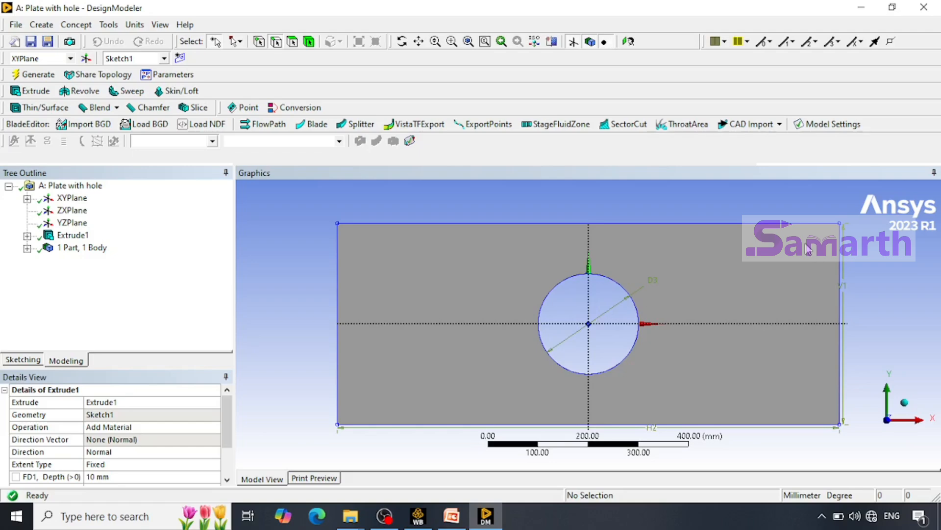
right_click(806, 201)
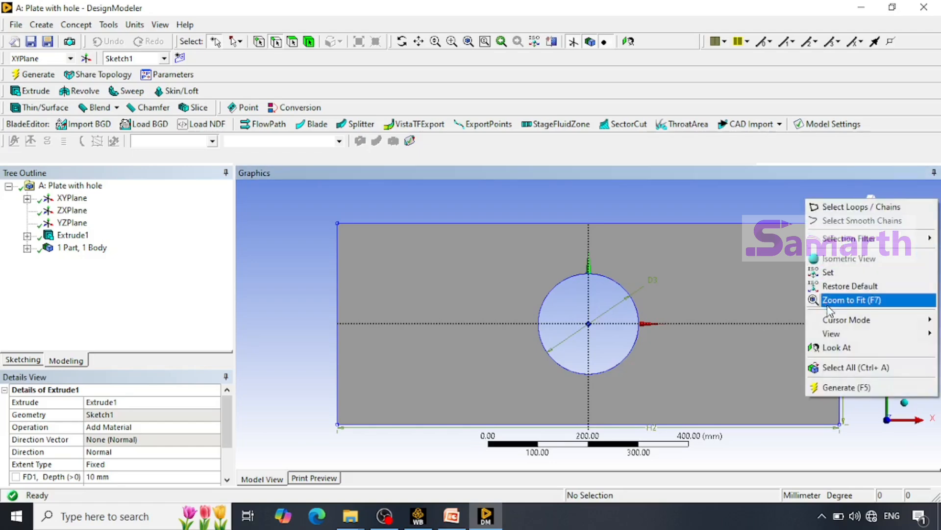
left_click(838, 258)
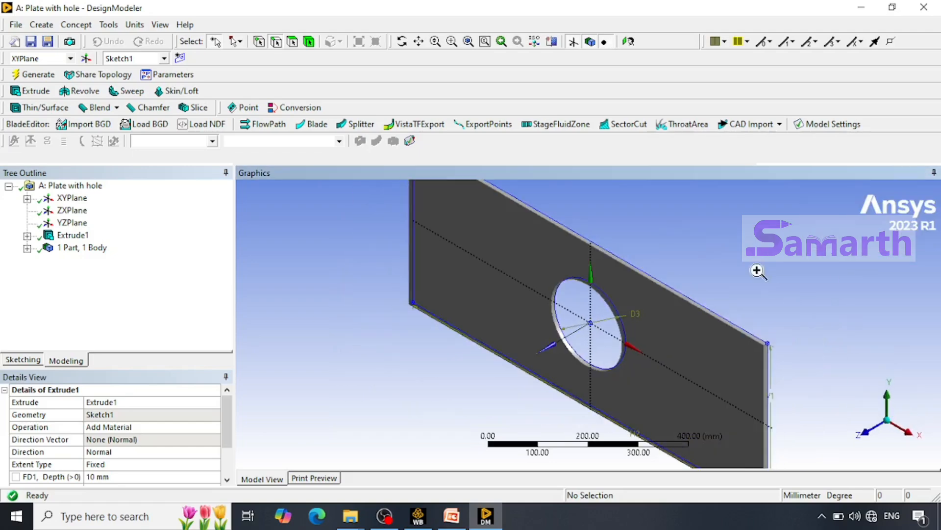
right_click(757, 270)
left_click(801, 367)
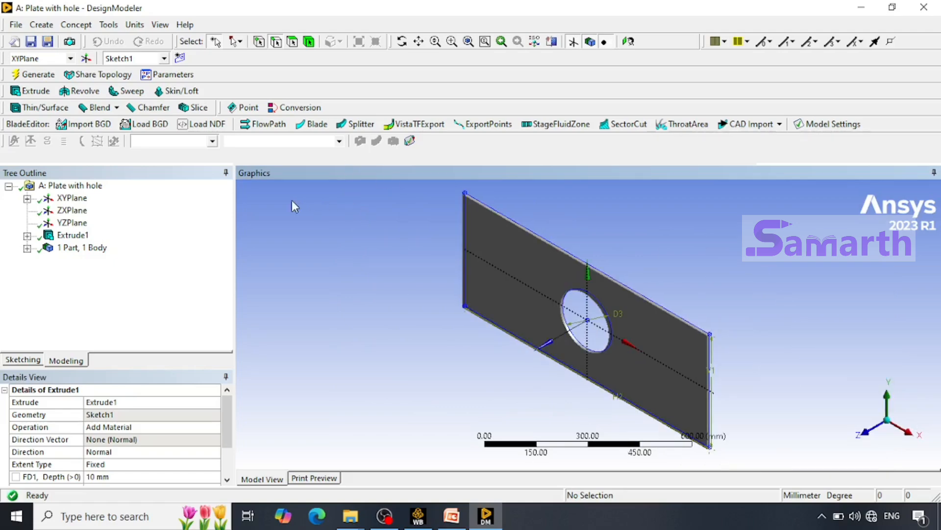
left_click(17, 25)
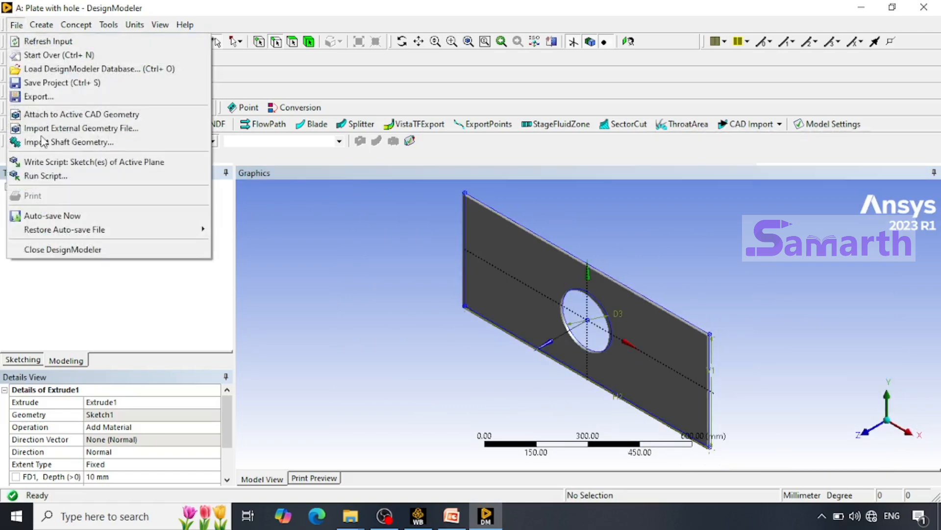
left_click(67, 251)
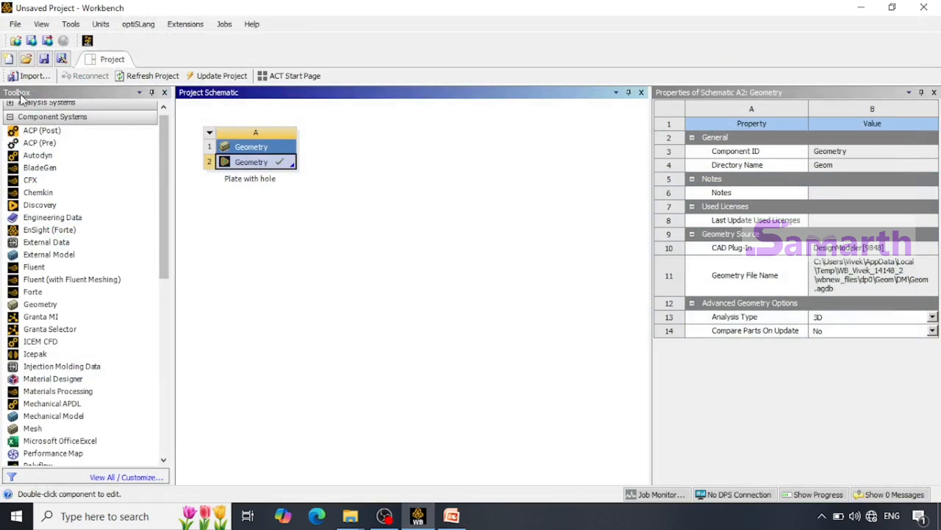
Add a Static Structural analysis system to the project schematic, sharing geometry cell A2 of the plate.
left_click(9, 118)
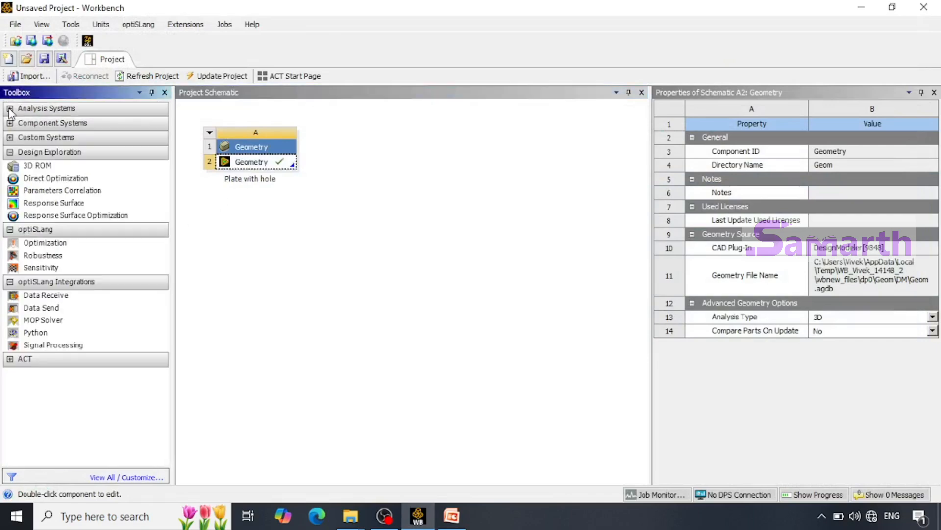
left_click(10, 108)
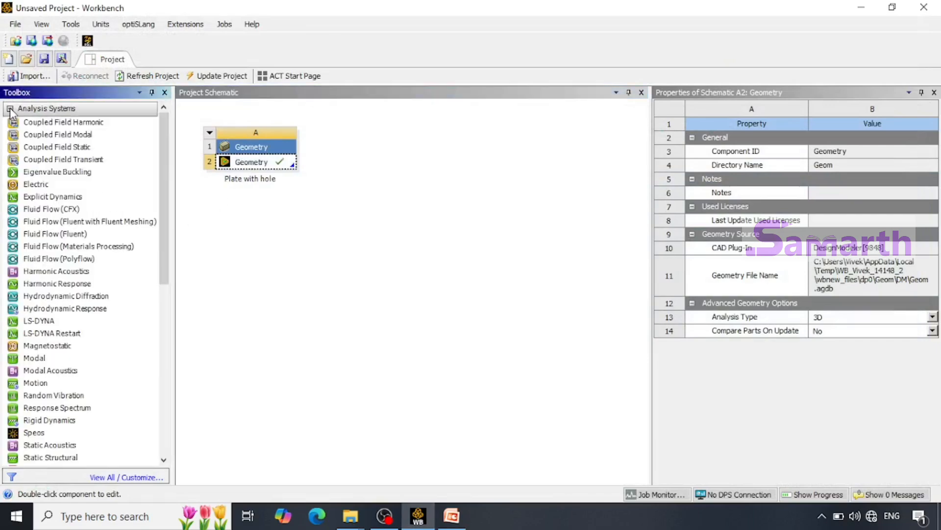
scroll(96, 329, "down", 1)
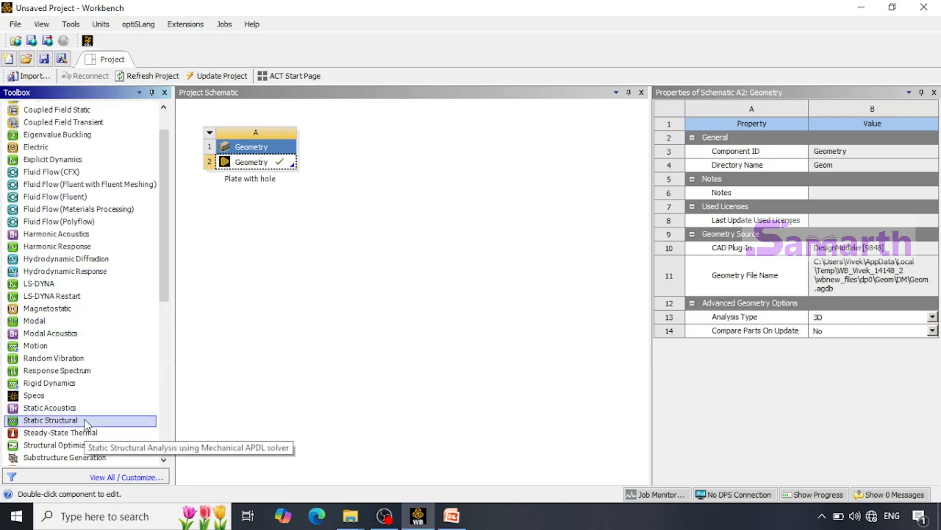
left_click_drag(86, 422, 274, 166)
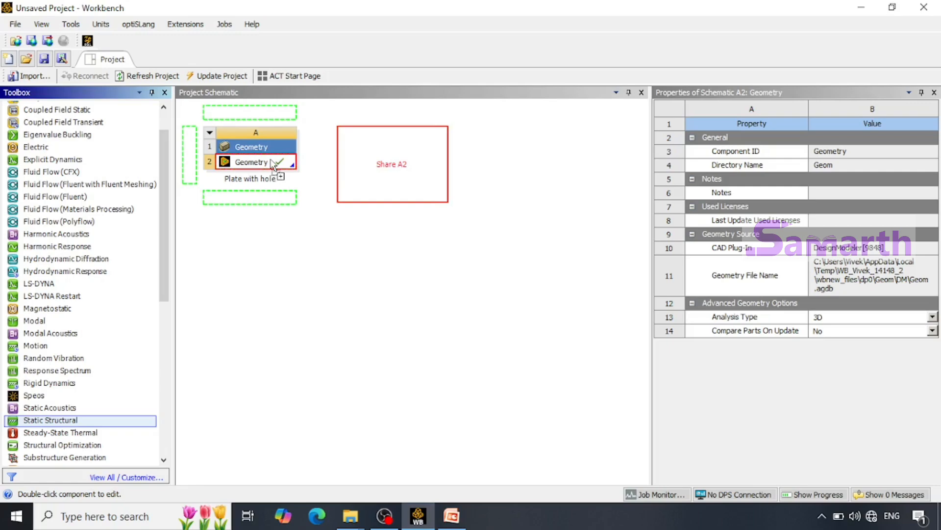
left_click_drag(274, 167, 267, 163)
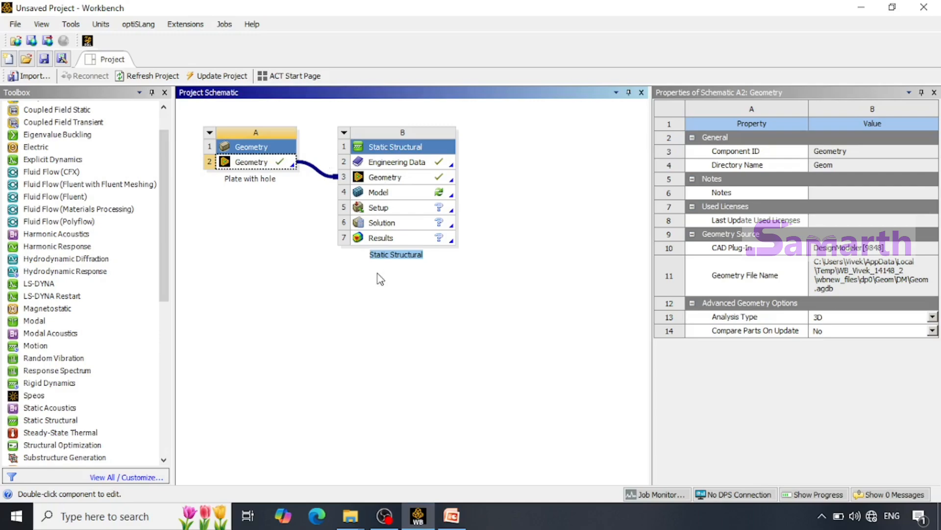
Rename the Static Structural system in the project schematic as "Plate with hole analysis".
double_click(402, 254)
left_click(392, 253)
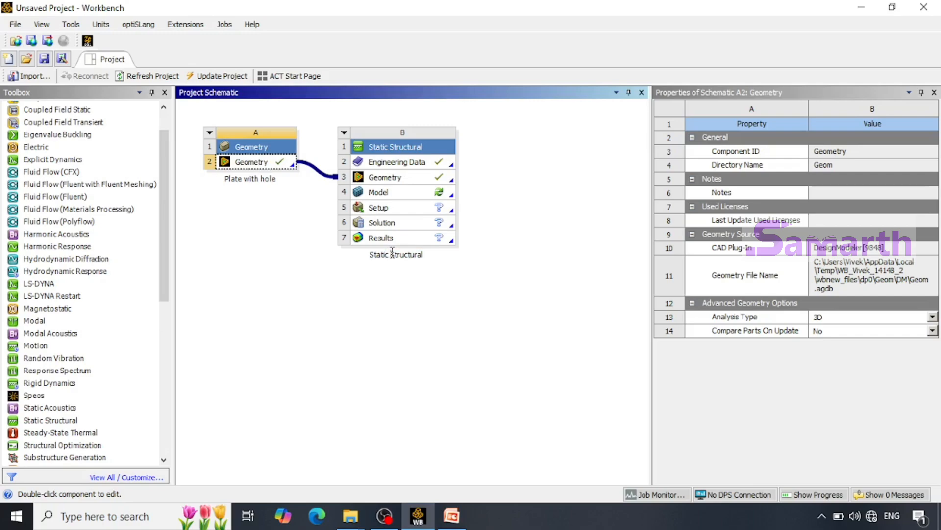
double_click(393, 253)
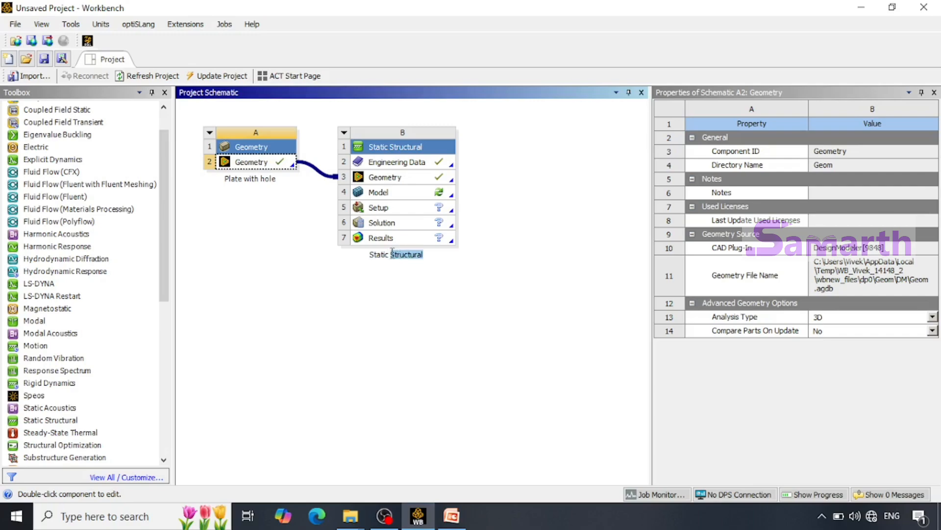
key("BackSpace")
key("BackSpace")
key("BackSpace")
key("BackSpace")
key("BackSpace")
key("BackSpace")
key("BackSpace")
key("BackSpace")
type("Plate with hole analy")
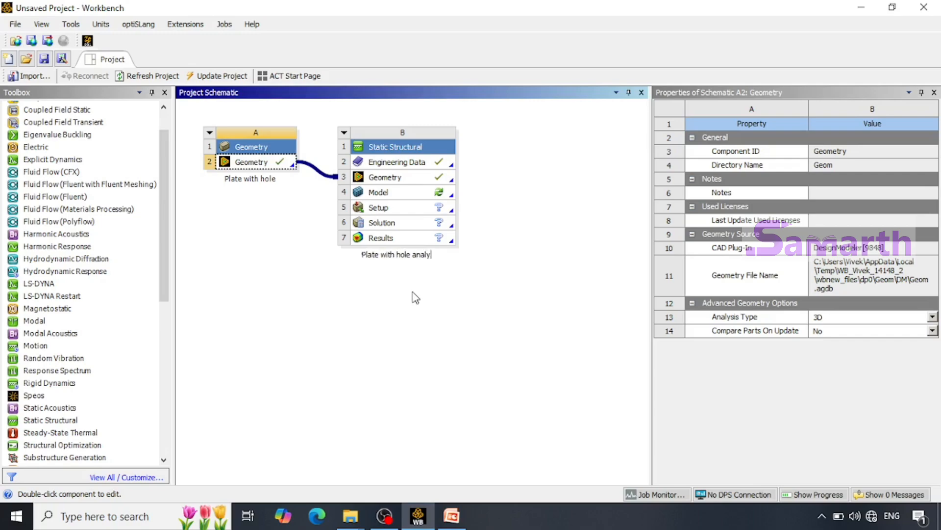
type("sis")
left_click(419, 320)
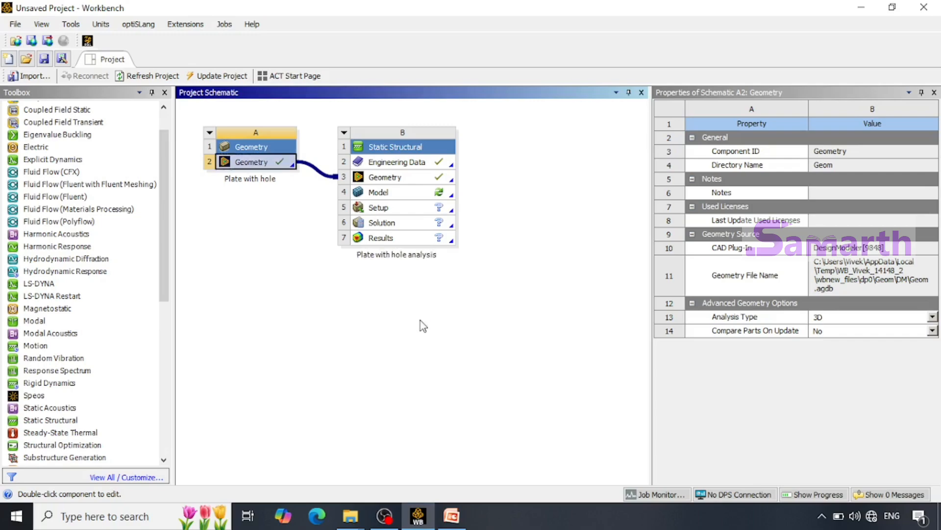
Open the Model cell of the Plate with hole analysis system for editing in Mechanical.
left_click(410, 199)
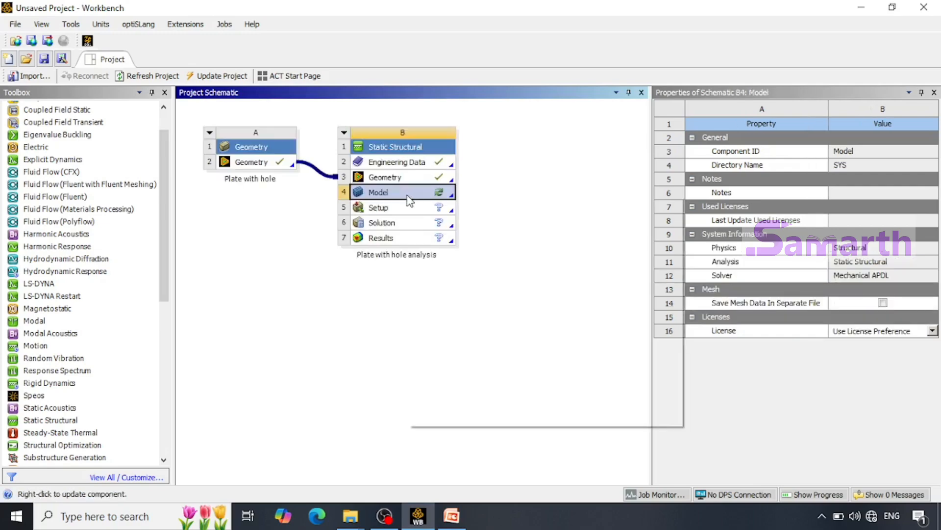
right_click(407, 196)
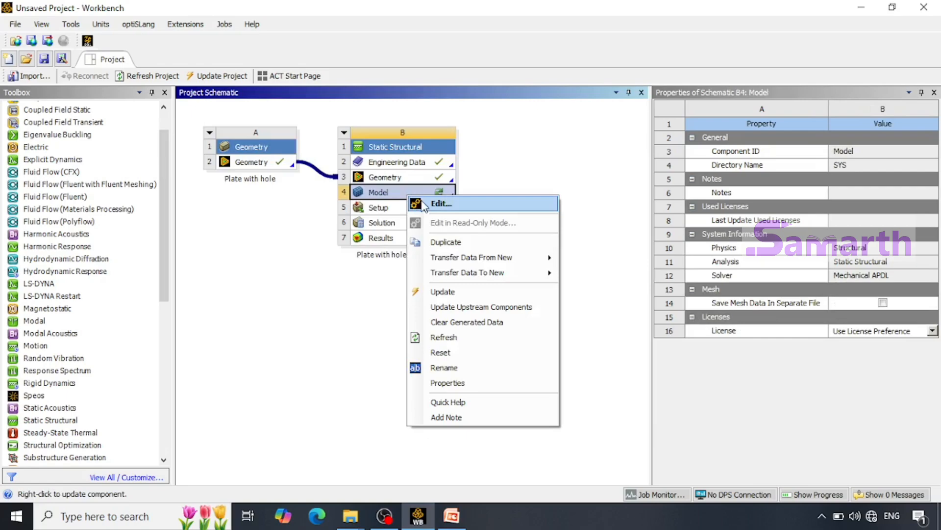
left_click(441, 204)
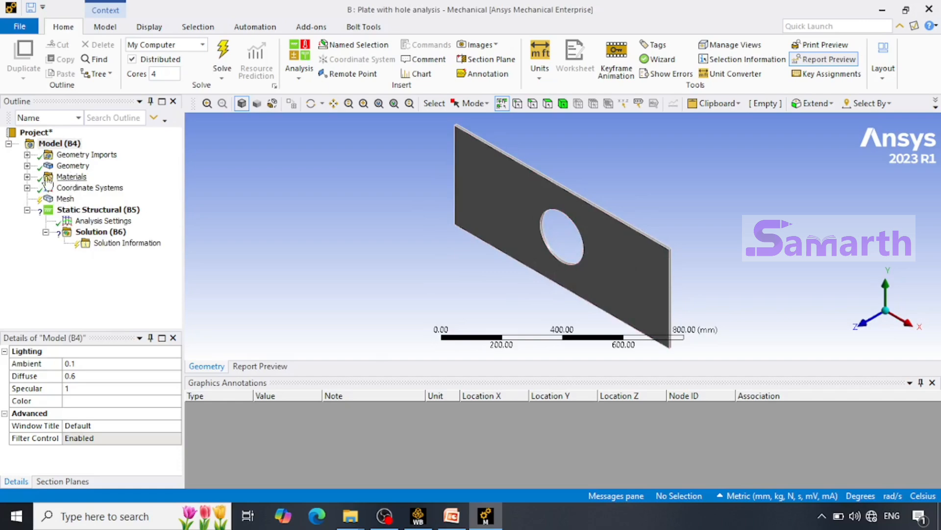
Check the material listed for the model, and generate the plate's mesh with the default settings.
left_click(27, 177)
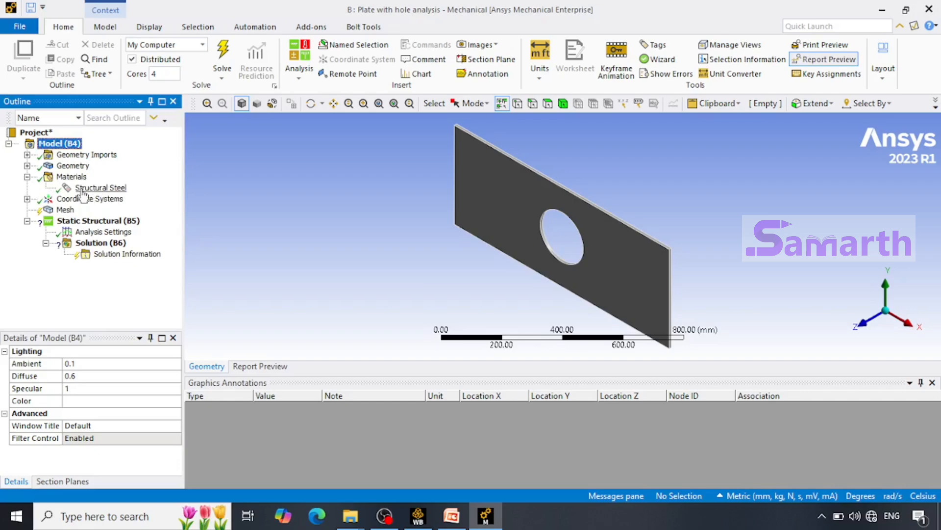
left_click(27, 176)
left_click(62, 198)
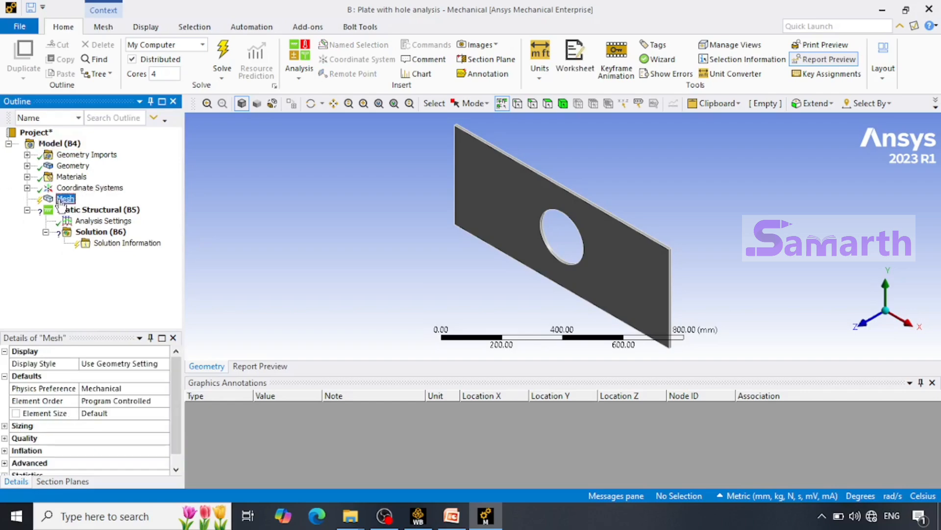
right_click(62, 201)
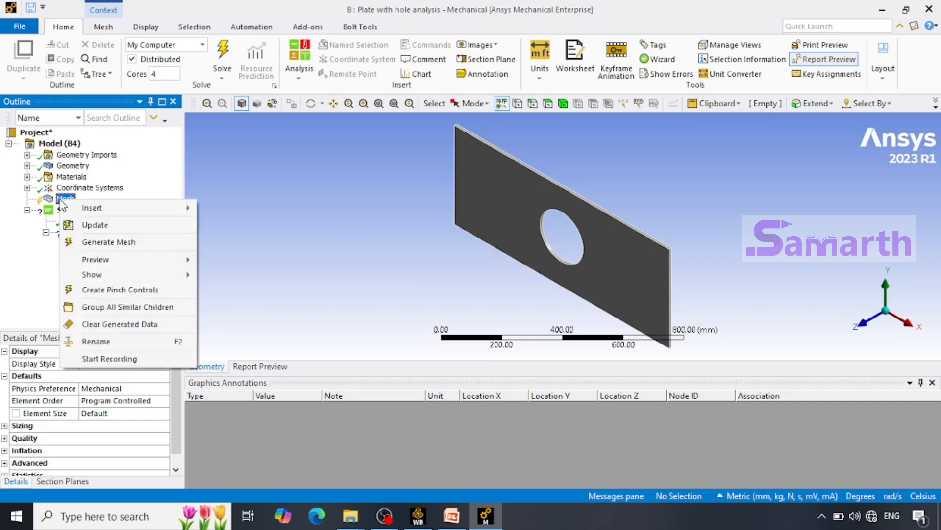
left_click(95, 243)
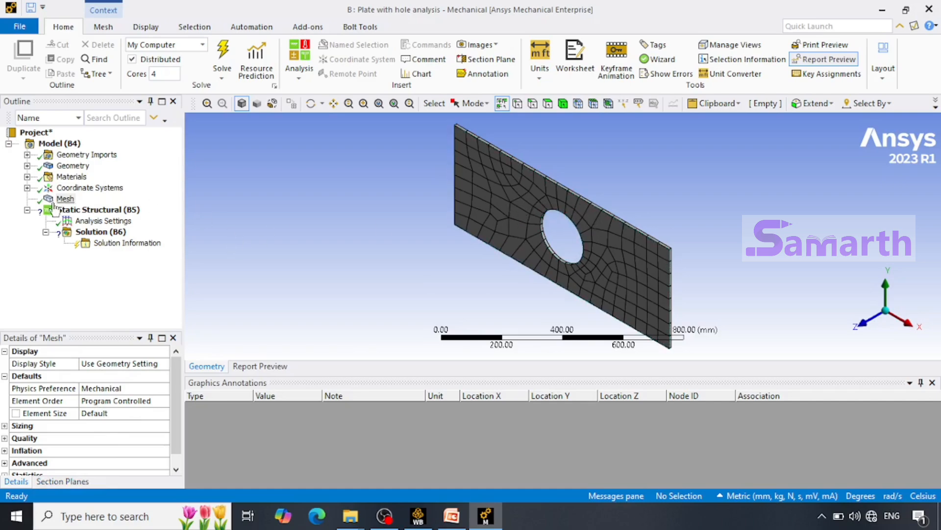
Insert a Fixed Support in the Static Structural analysis, scoped to the narrow end face at the plate's negative X end.
left_click(93, 212)
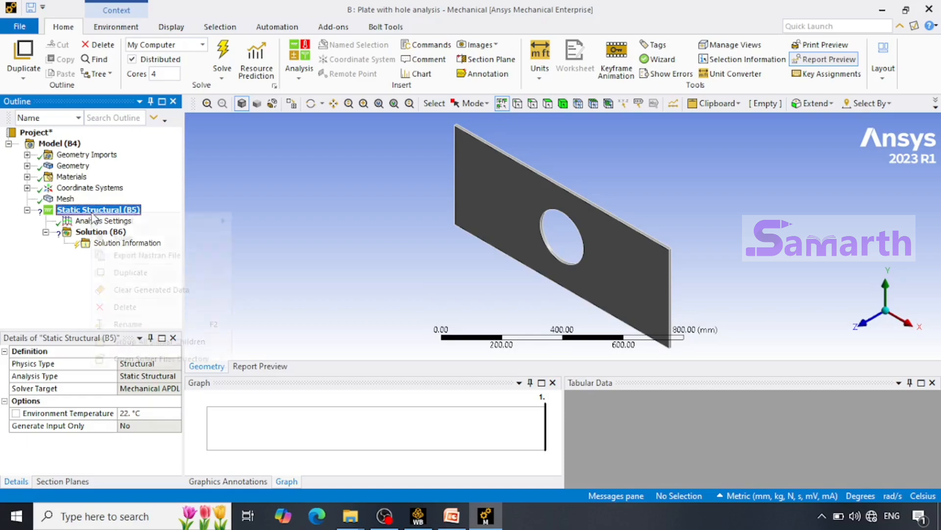
right_click(92, 214)
mouse_move(139, 223)
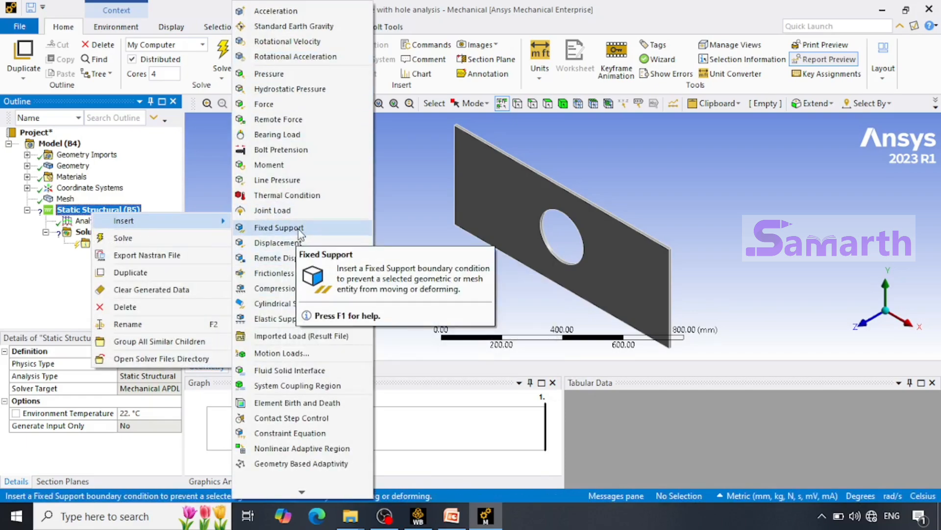
left_click(300, 228)
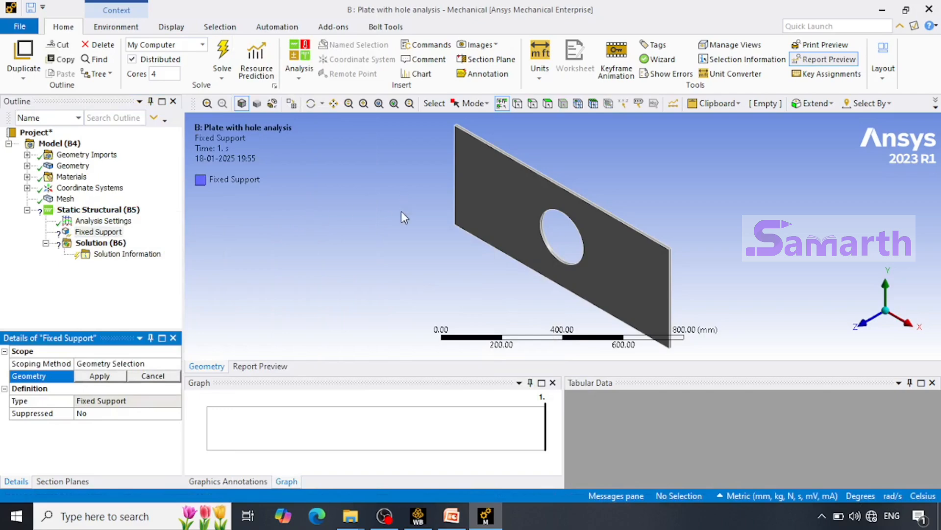
middle_click_drag(415, 187, 514, 248)
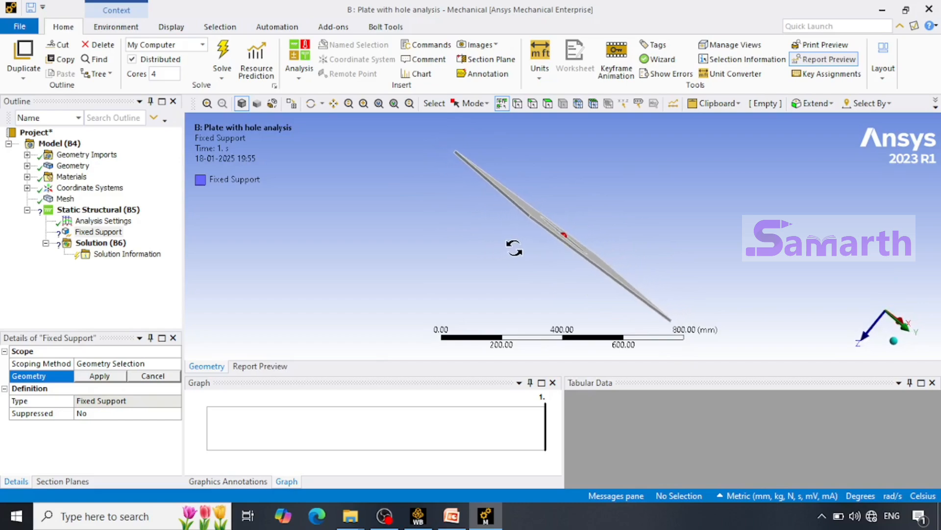
scroll(478, 181, "up", 8)
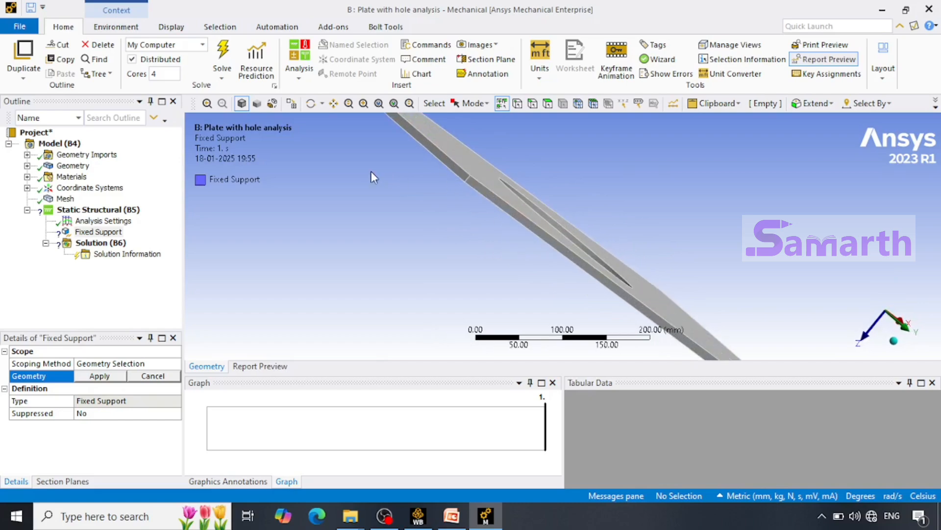
middle_click_drag(395, 173, 436, 185)
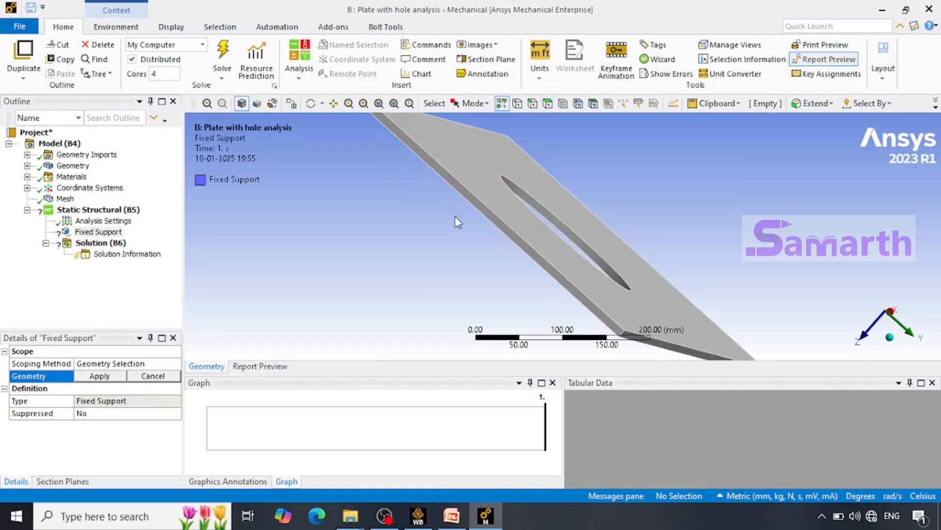
left_click(548, 104)
left_click(470, 196)
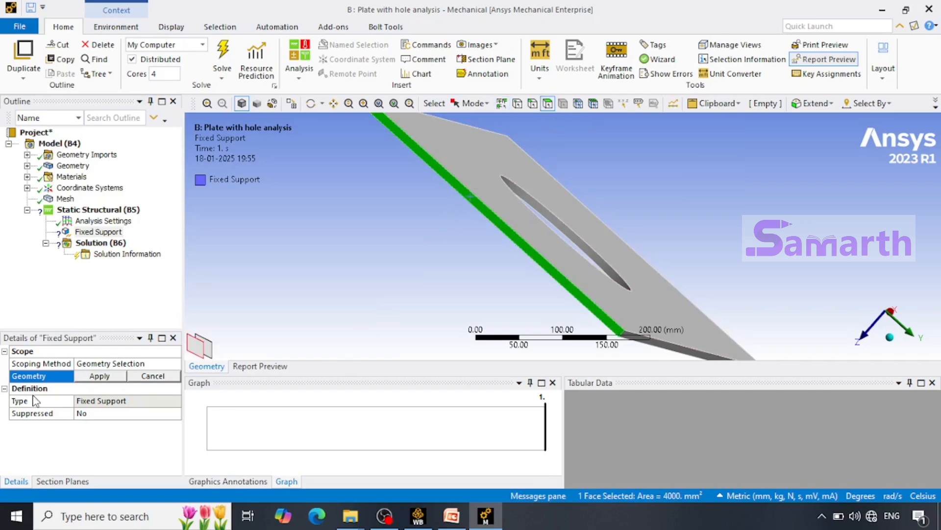
left_click(101, 376)
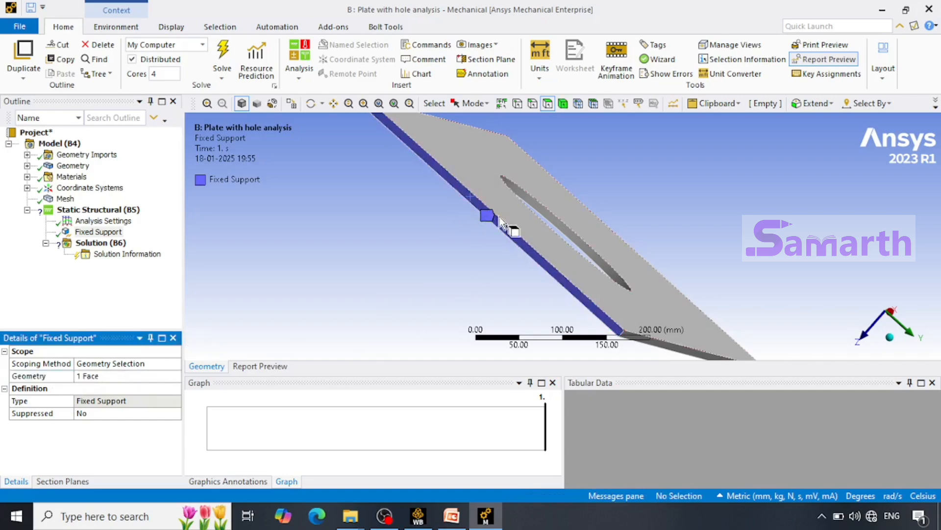
Insert a Force load scoped to the narrow end face at the plate's positive X end, opposite the fixed support.
middle_click_drag(799, 295, 612, 211)
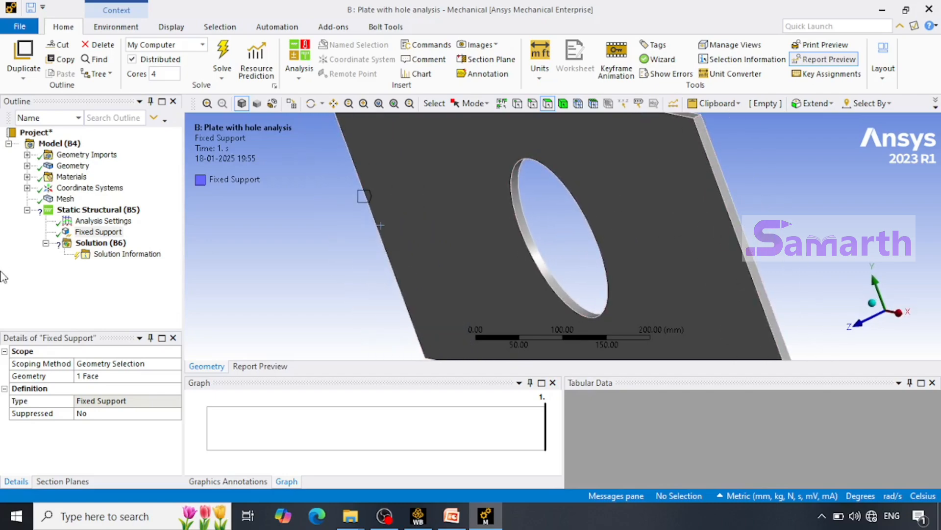
left_click(111, 212)
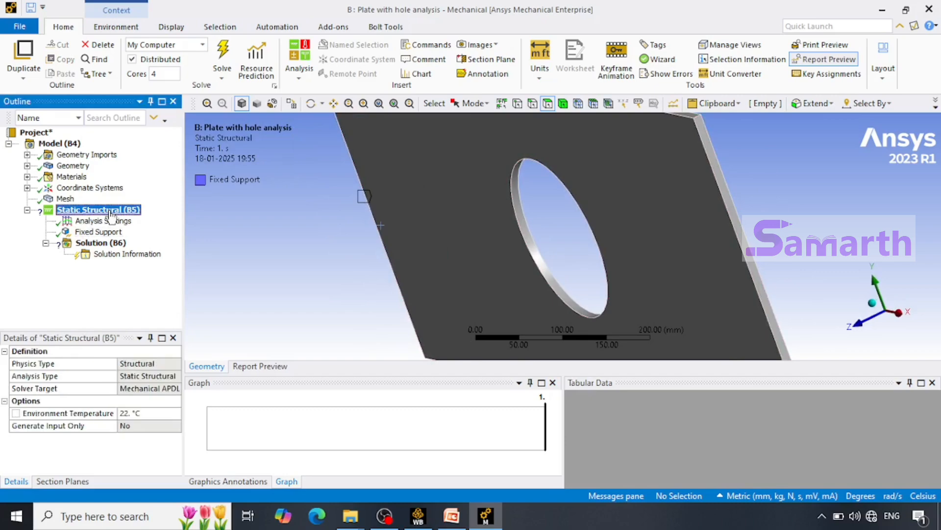
right_click(110, 212)
mouse_move(154, 219)
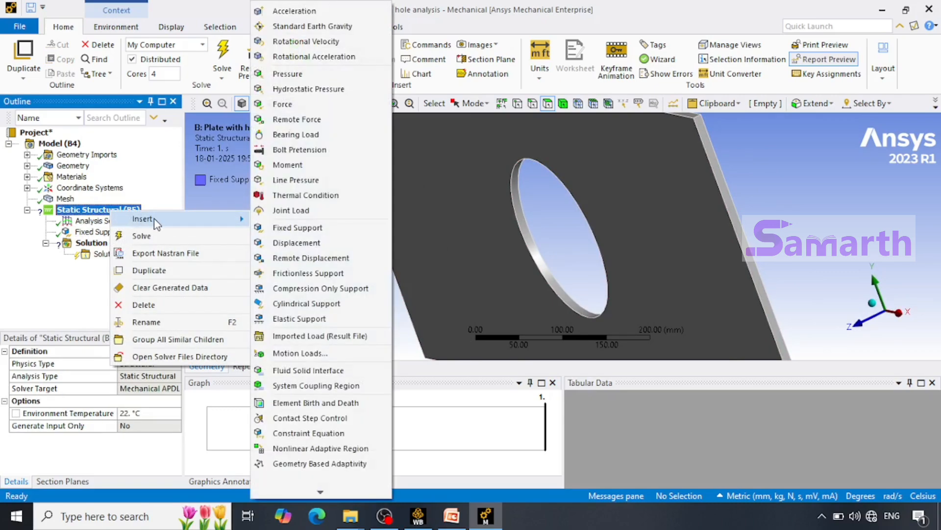
left_click(289, 104)
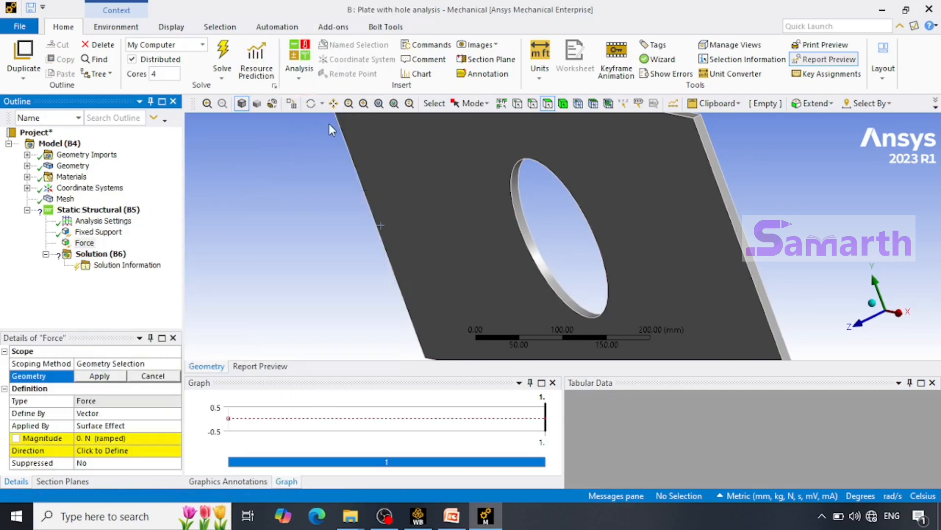
left_click(738, 224)
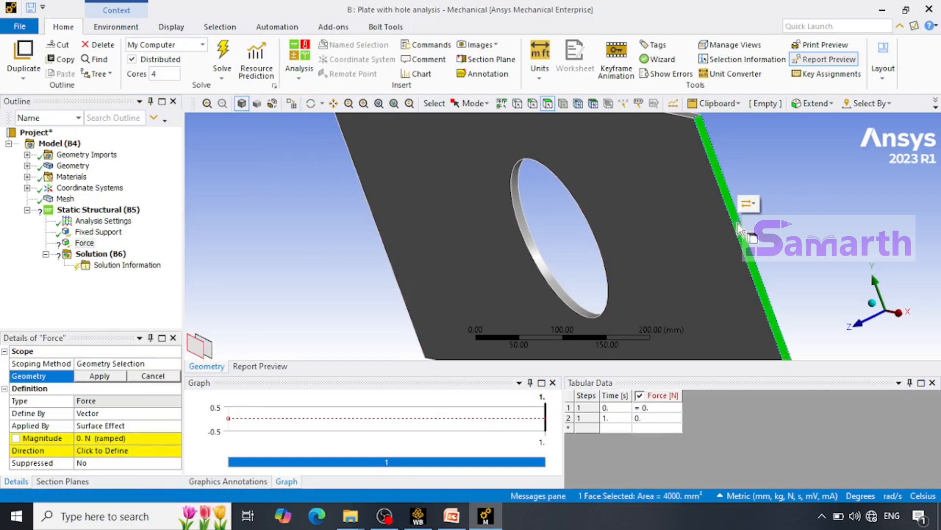
left_click(115, 377)
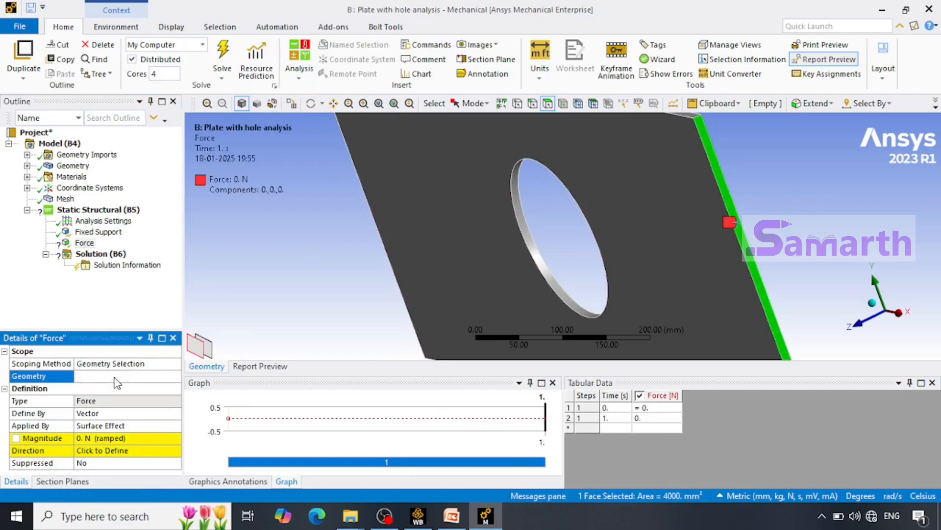
Define the force by Components and set its X Component to 100000 N.
left_click(118, 413)
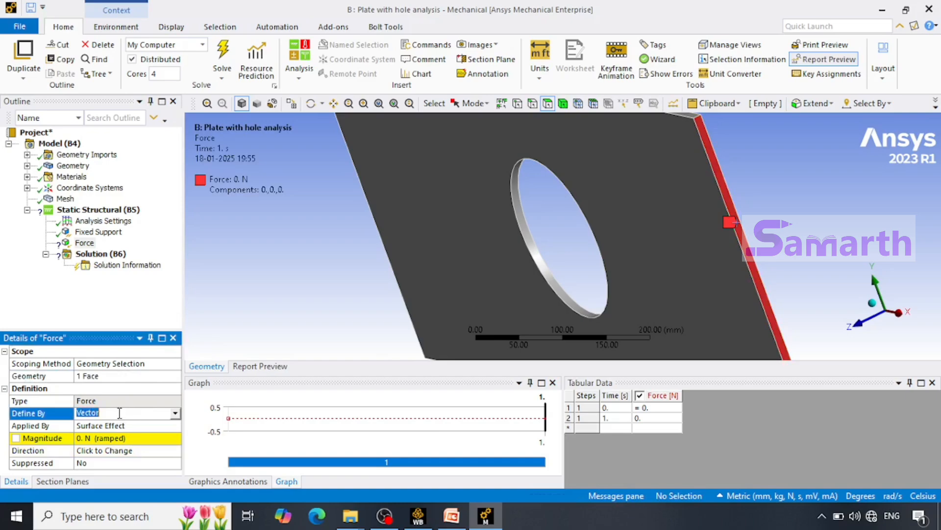
left_click(175, 413)
left_click(138, 424)
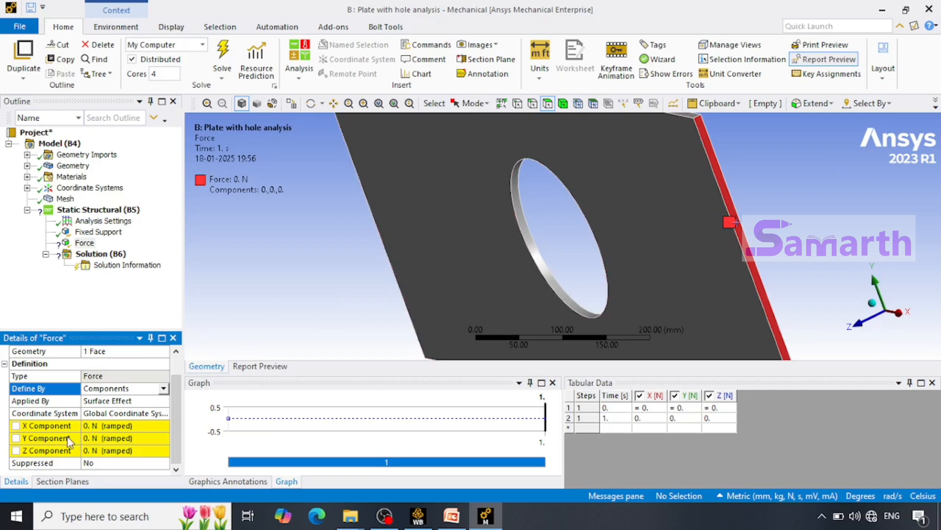
left_click(119, 426)
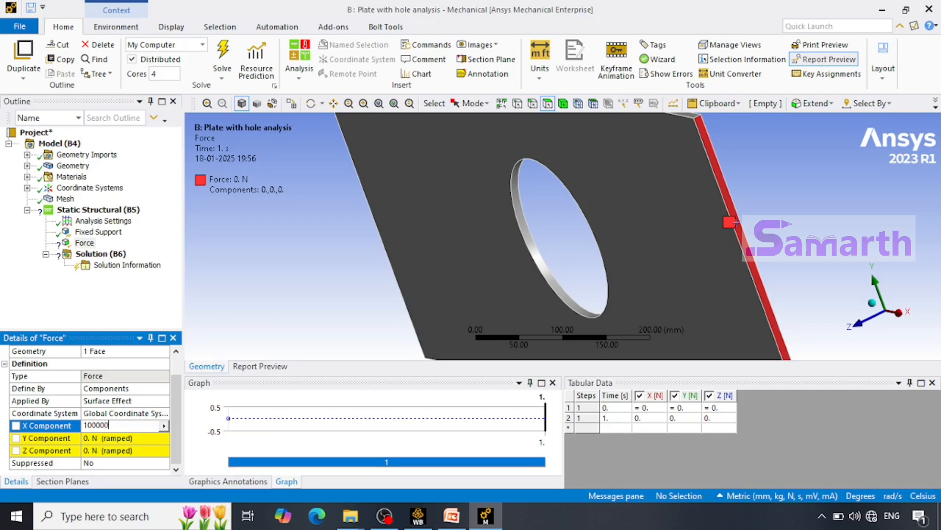
key("Return")
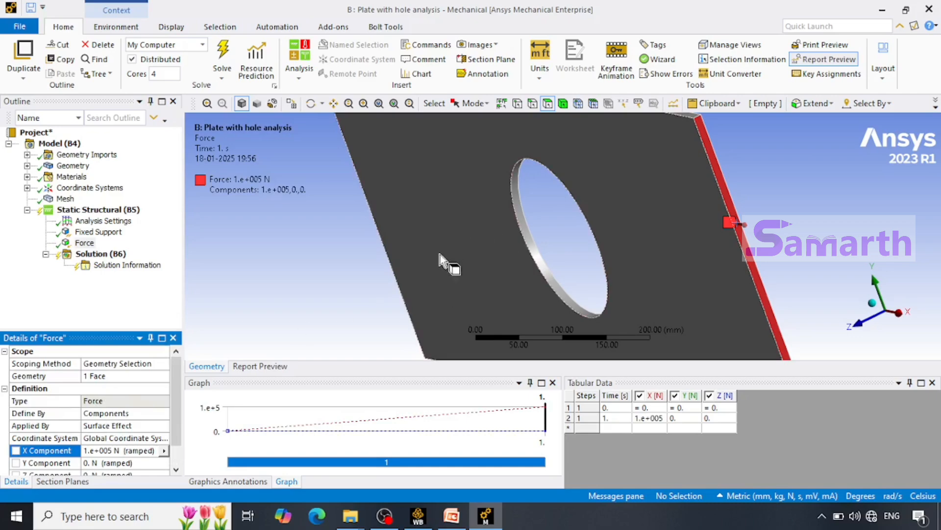
Show the loaded plate in the front view and fit the whole model in the graphics area.
right_click(349, 250)
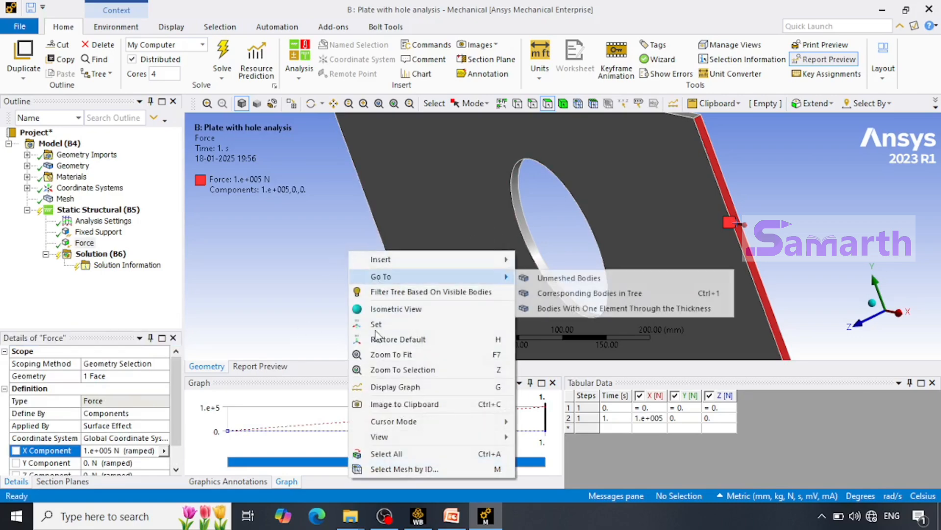
mouse_move(430, 437)
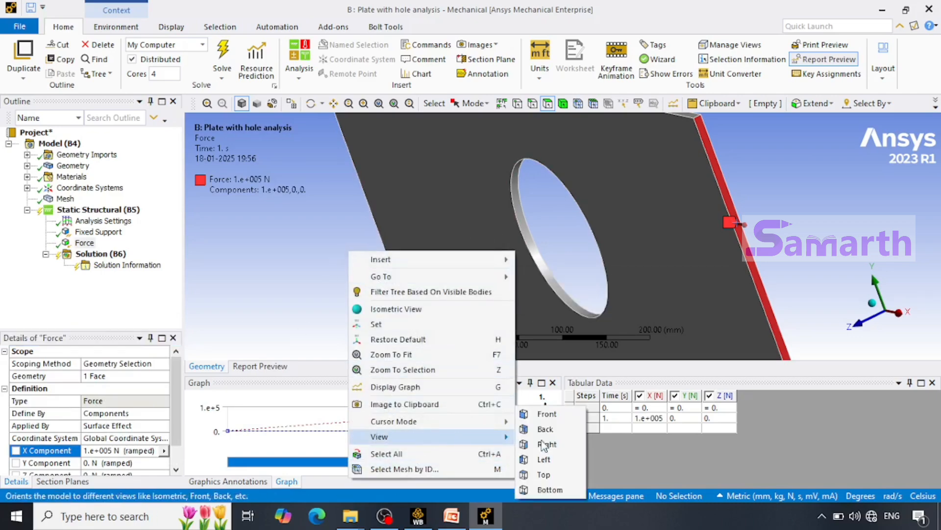
left_click(574, 414)
right_click(374, 227)
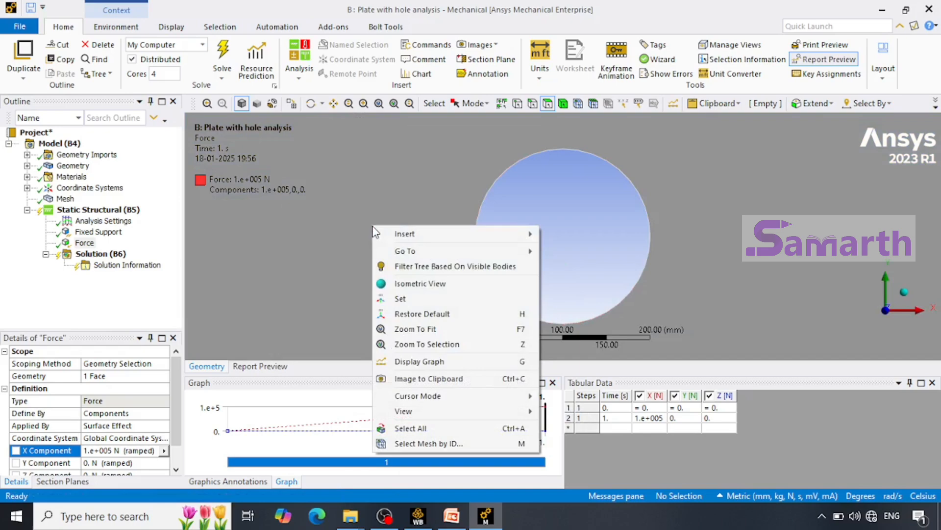
left_click(433, 330)
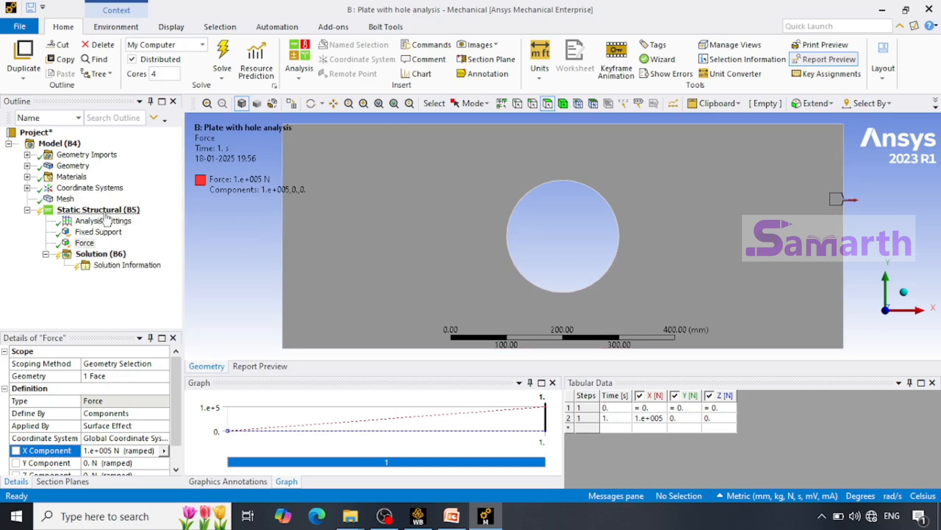
Solve the static structural analysis of the plate with the current fixed support and force.
left_click(100, 255)
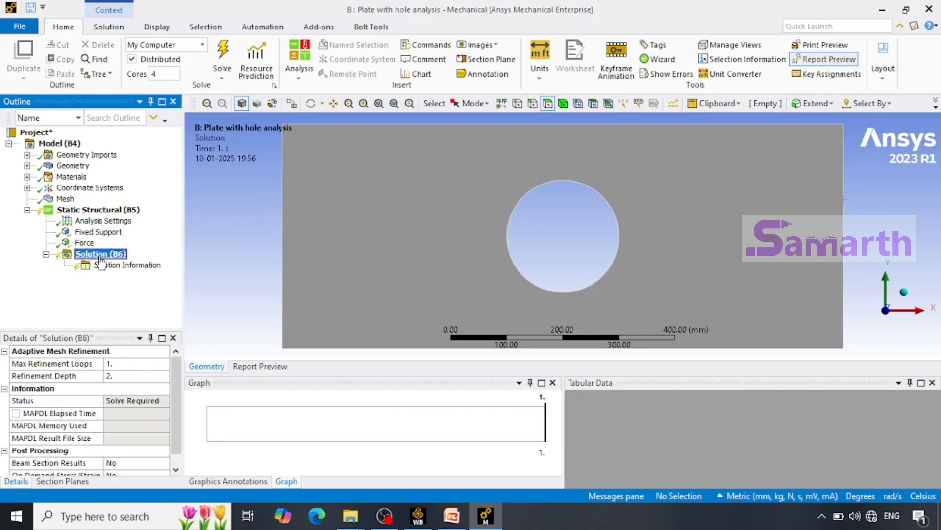
right_click(100, 257)
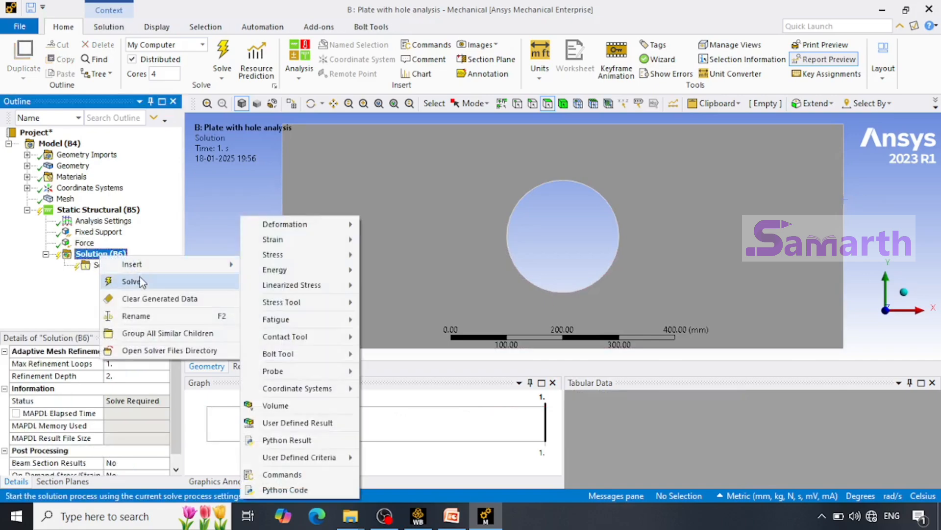
left_click(141, 281)
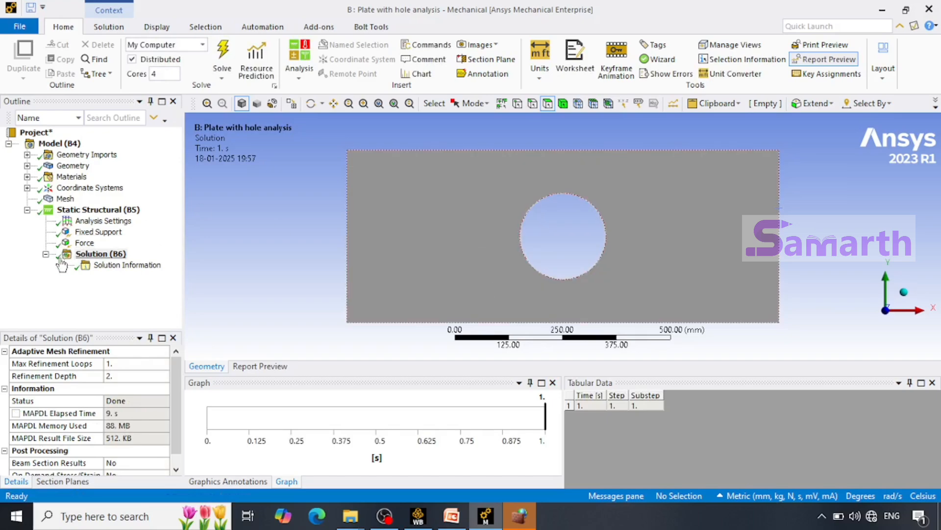
Insert an Equivalent (von-Mises) stress result for all bodies under the Solution.
right_click(91, 256)
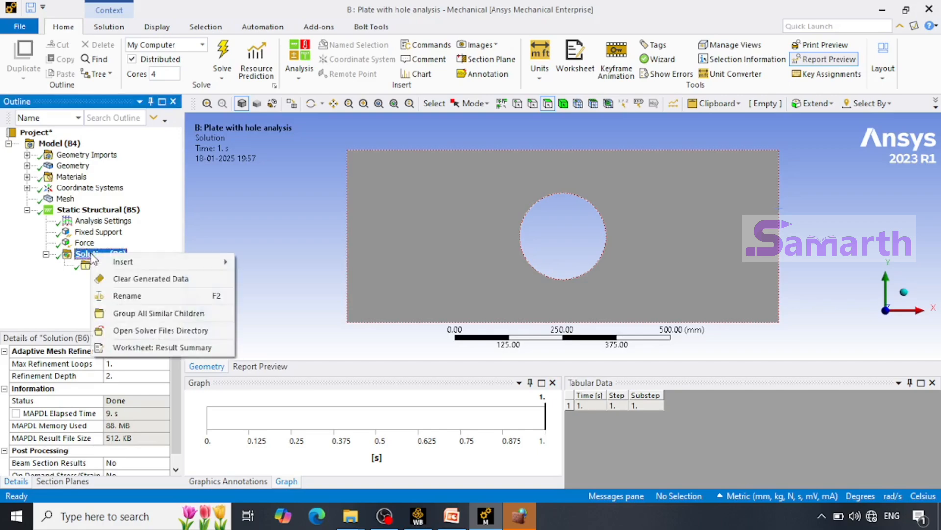
mouse_move(117, 264)
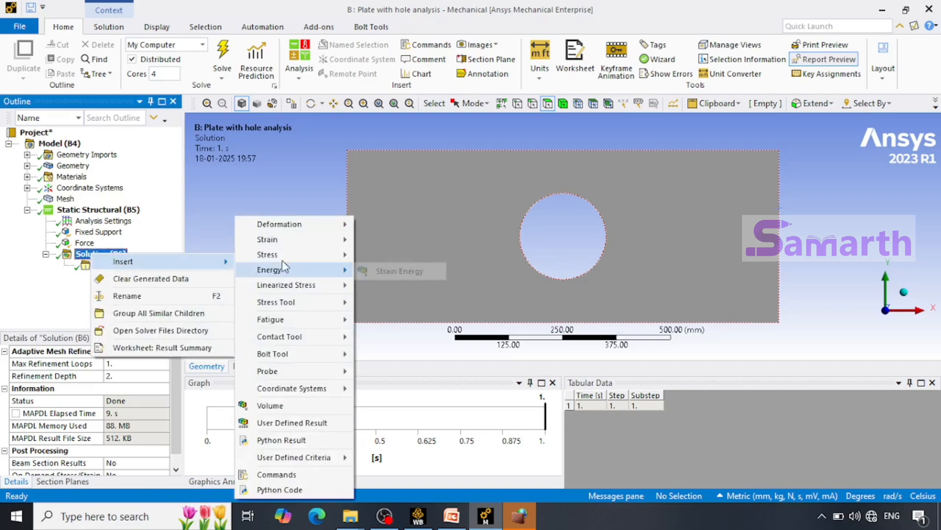
mouse_move(291, 261)
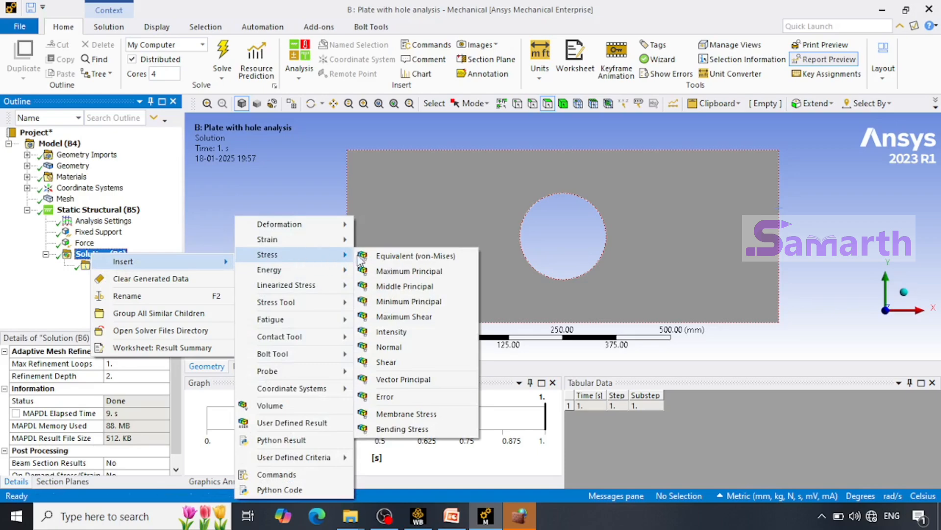
left_click(386, 257)
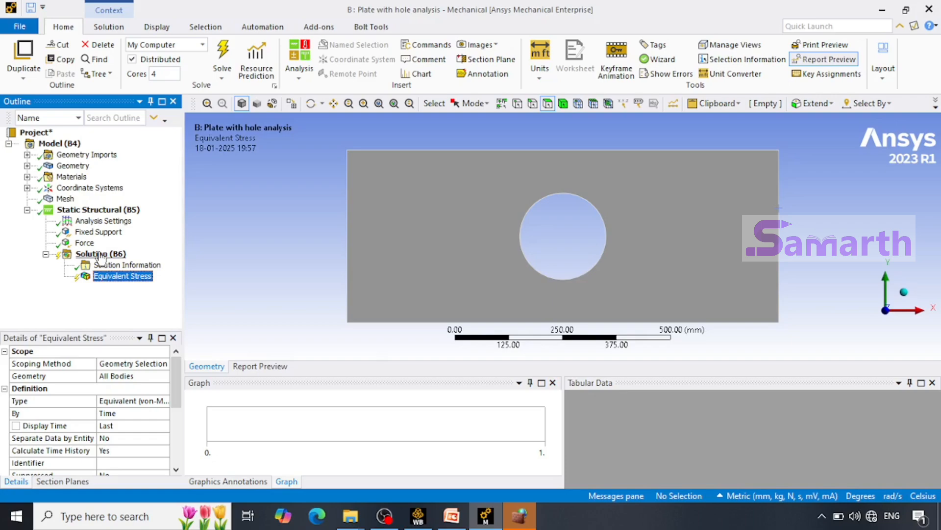
Add a Total Deformation result for all bodies to the Solution.
left_click(100, 255)
right_click(100, 254)
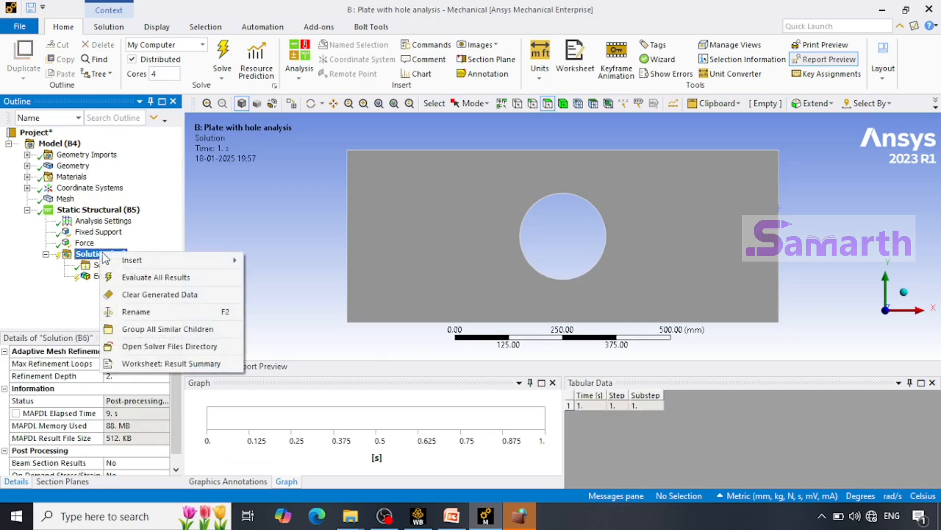
mouse_move(138, 266)
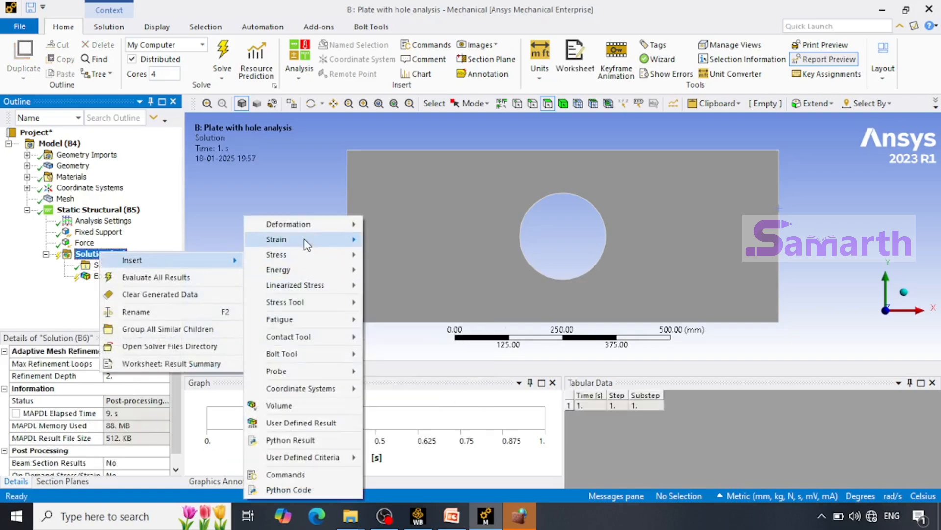
mouse_move(308, 238)
mouse_move(329, 225)
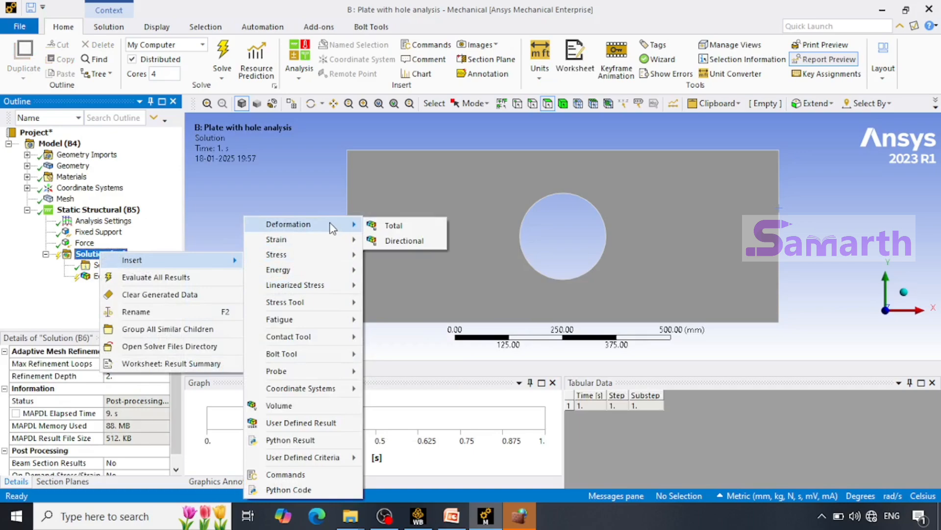
left_click(424, 227)
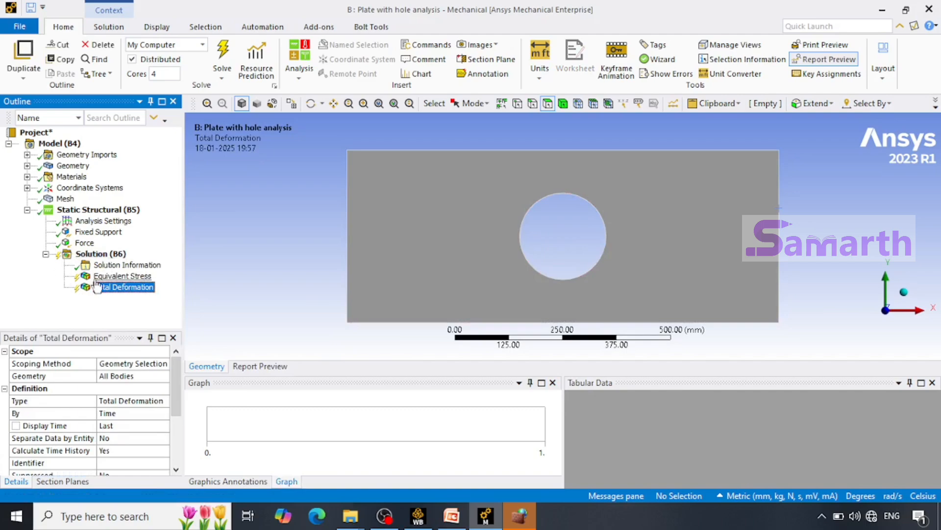
Evaluate all results of the Solution.
left_click(95, 254)
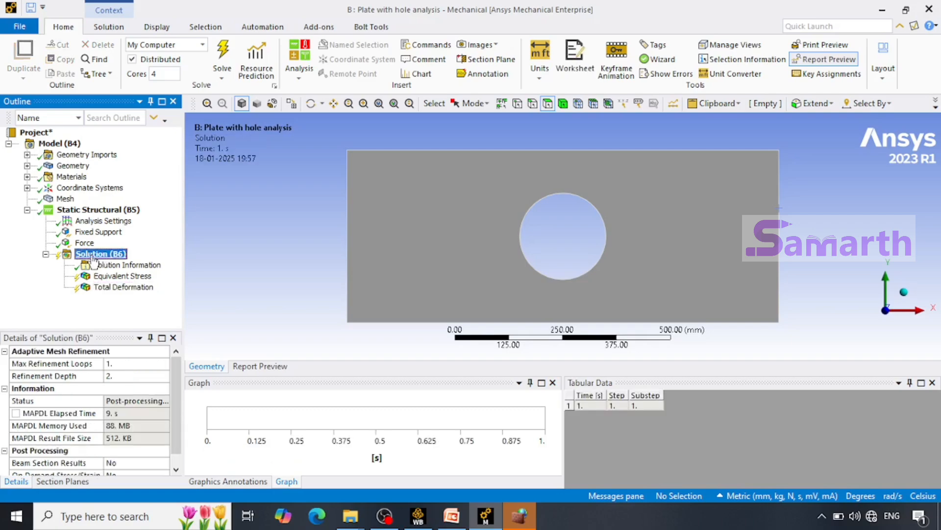
right_click(93, 255)
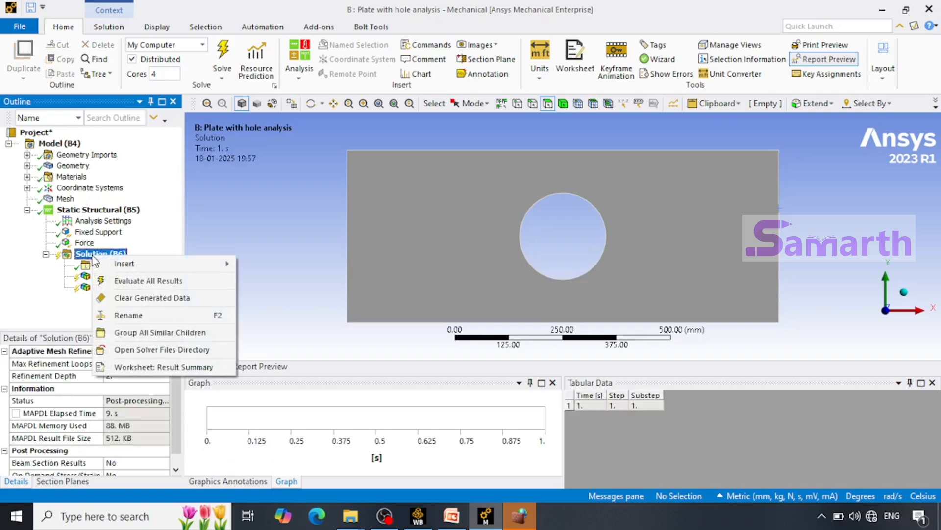
left_click(118, 280)
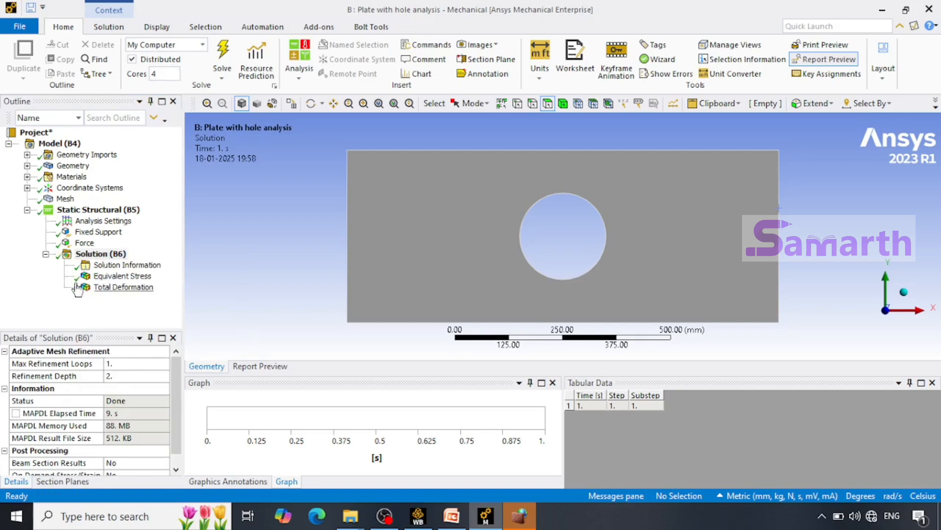
Examine the Equivalent Stress and Total Deformation contours and play the result animation of each.
left_click(123, 277)
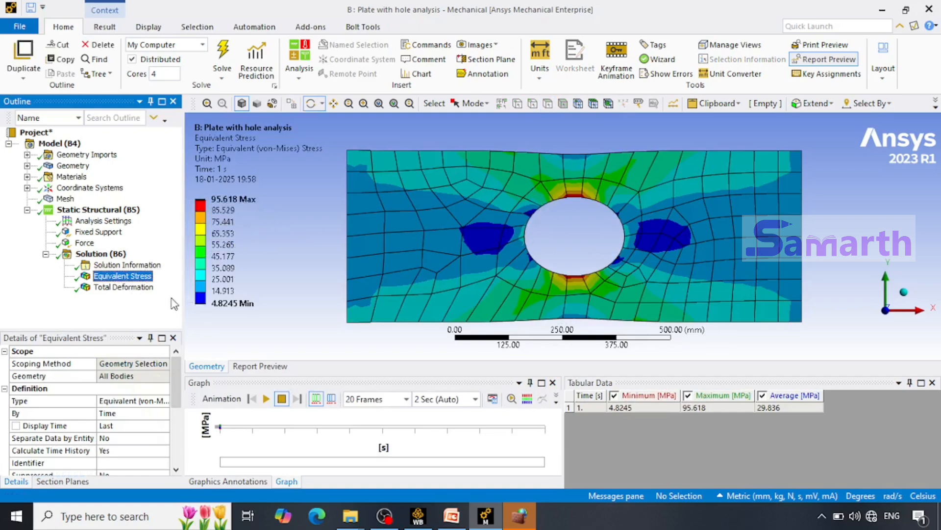
left_click(123, 288)
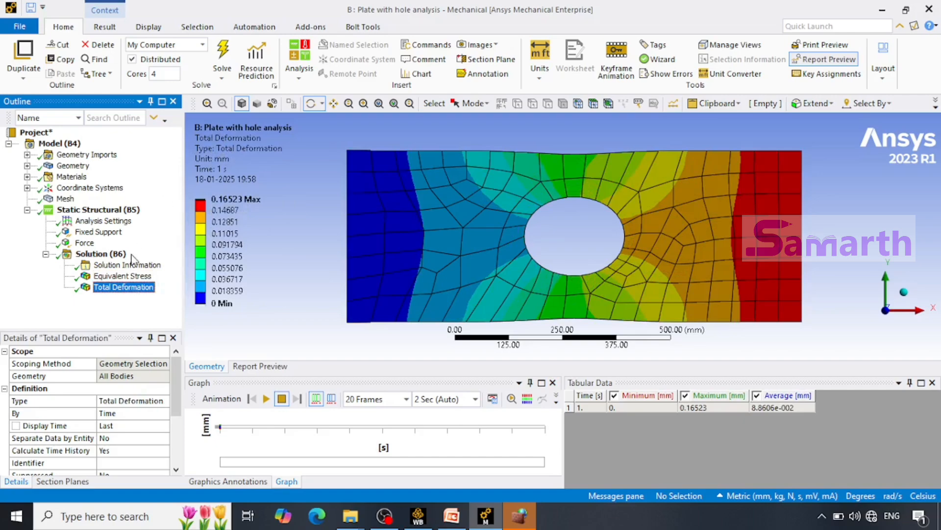
left_click(122, 276)
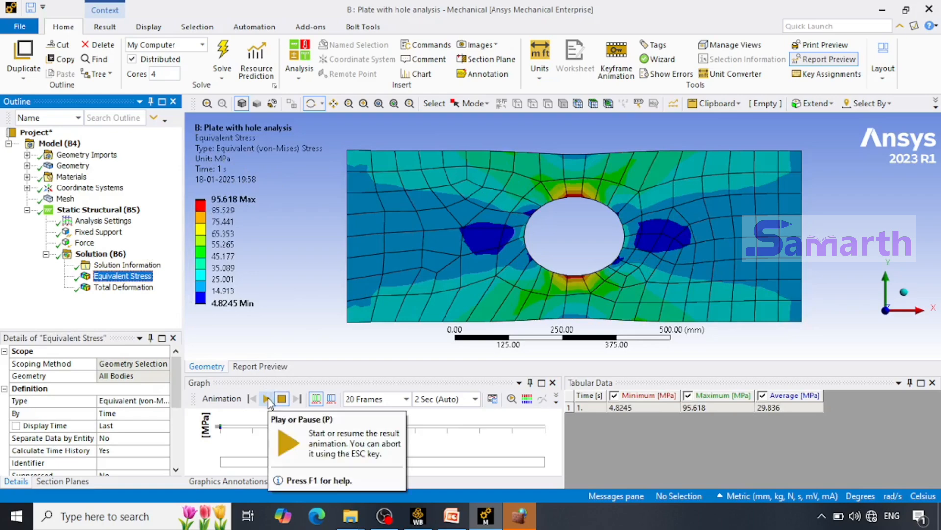
left_click(268, 399)
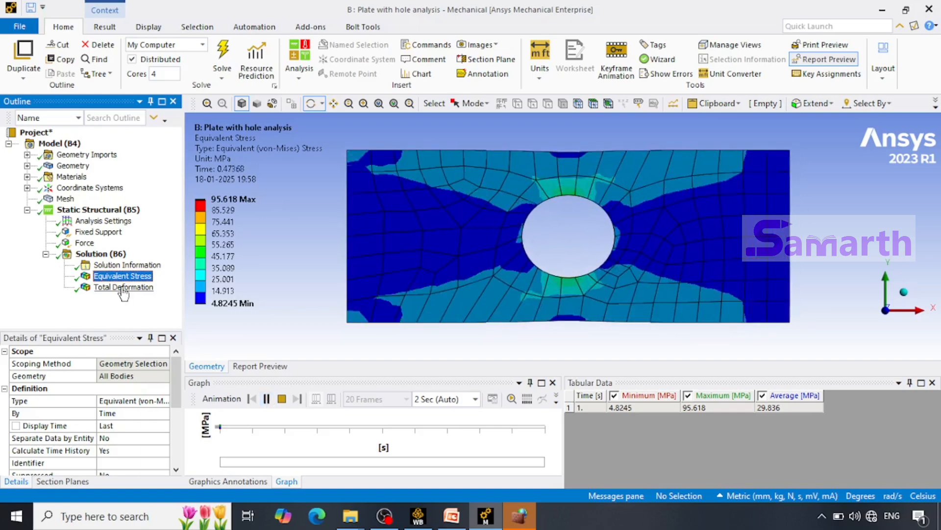
left_click(123, 288)
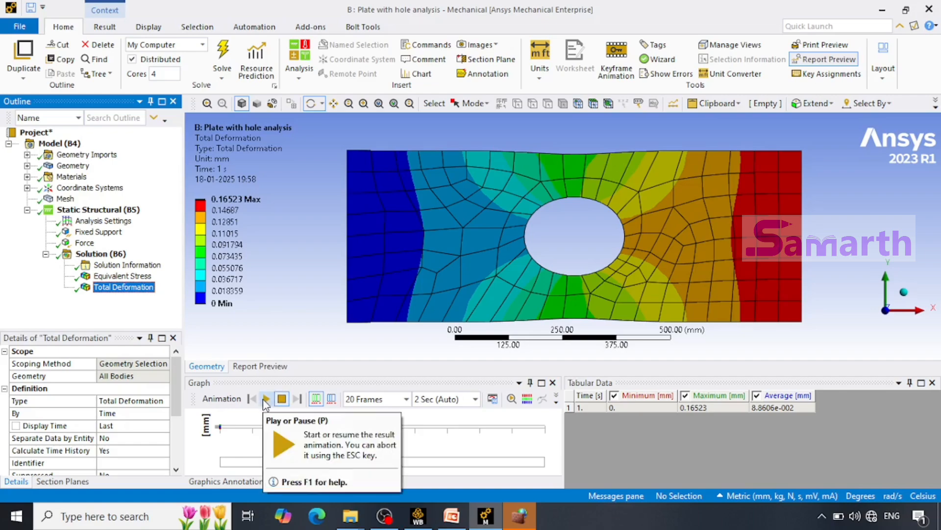
left_click(266, 399)
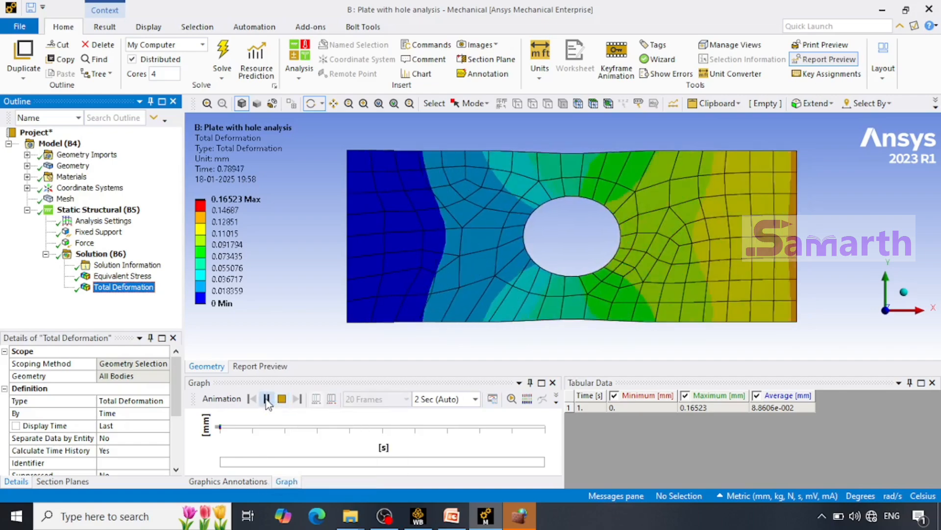